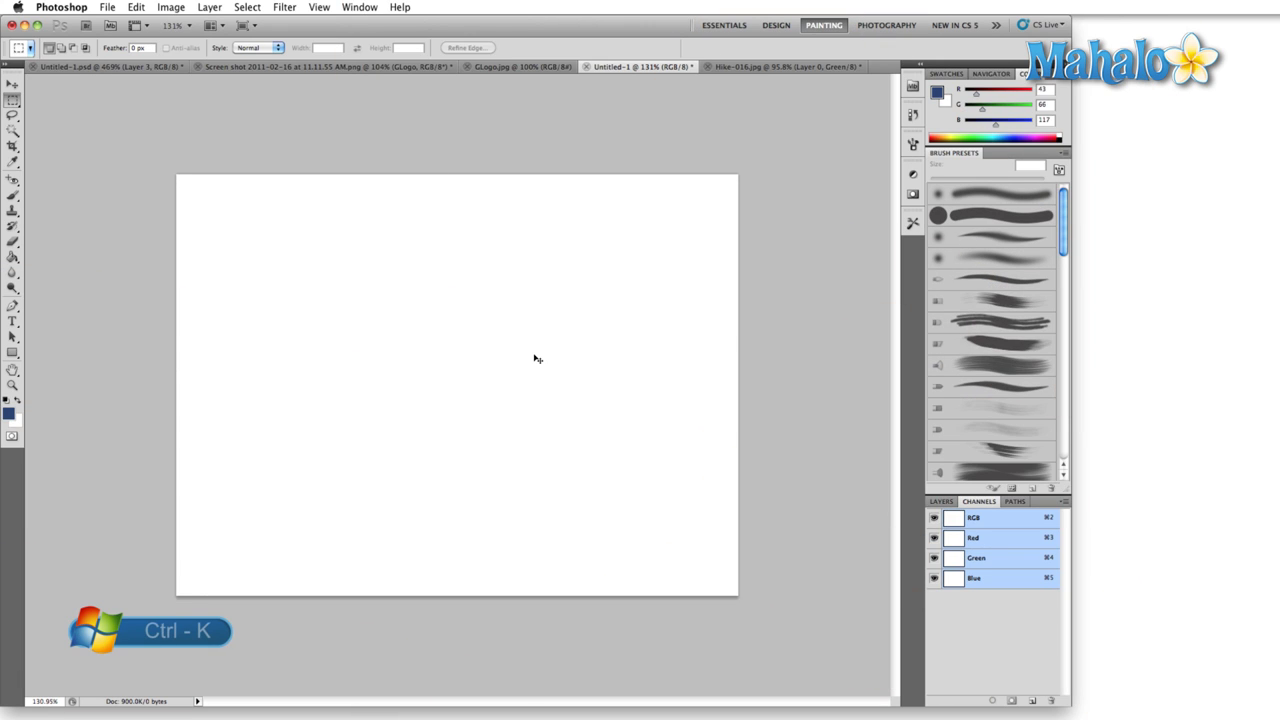
Check the Cursors preferences page with Cmd+K, then close the Preferences dialog.
key(super+k)
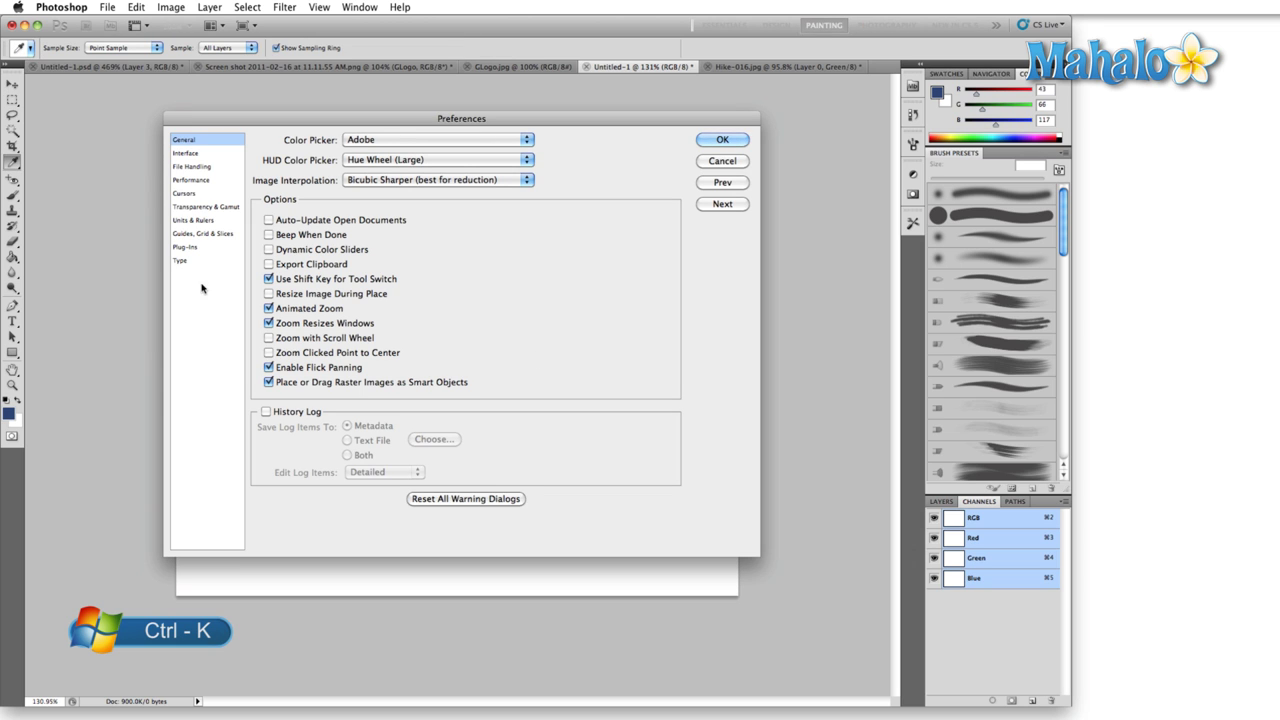
click(186, 194)
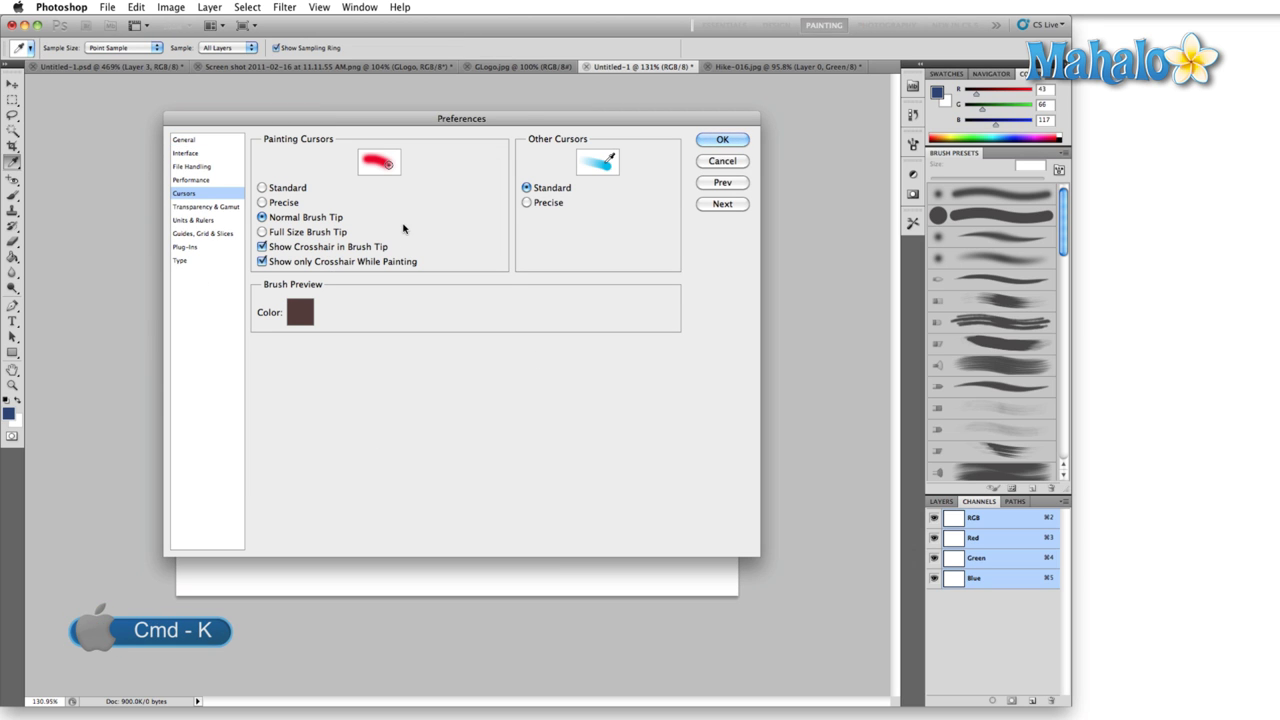
click(722, 139)
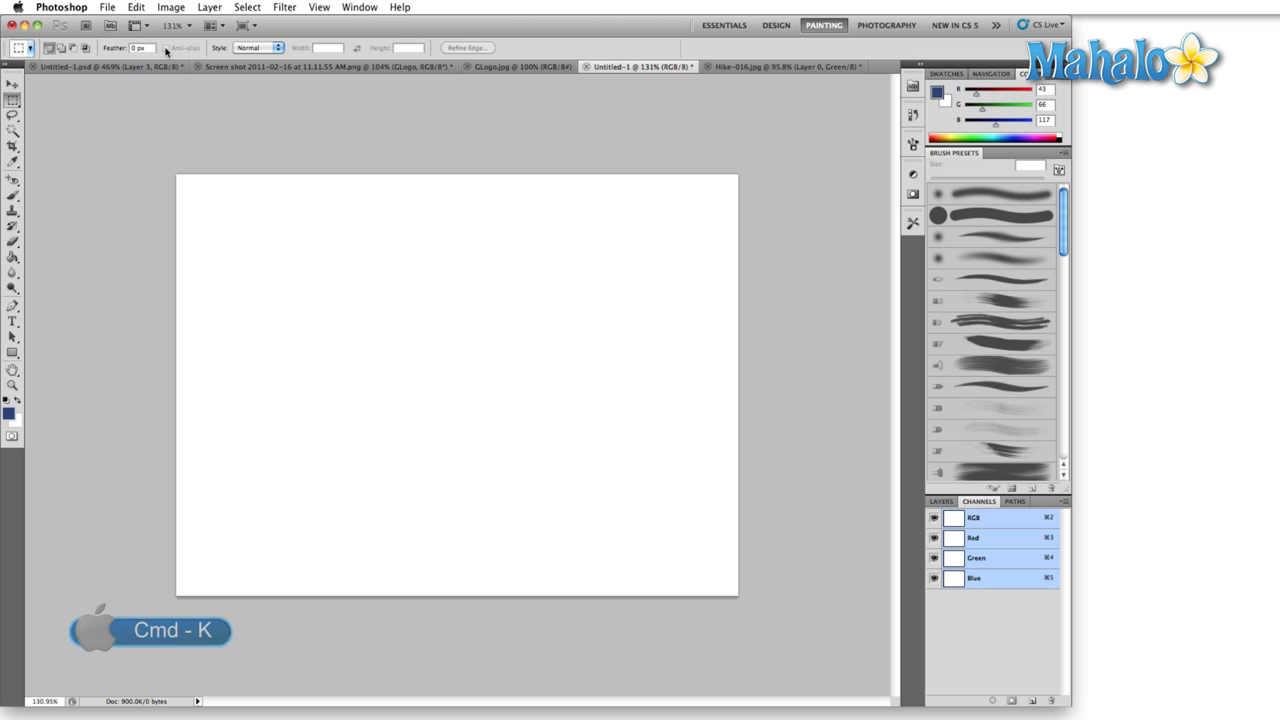
Reopen Preferences on the Cursors page from the Photoshop application menu.
click(45, 7)
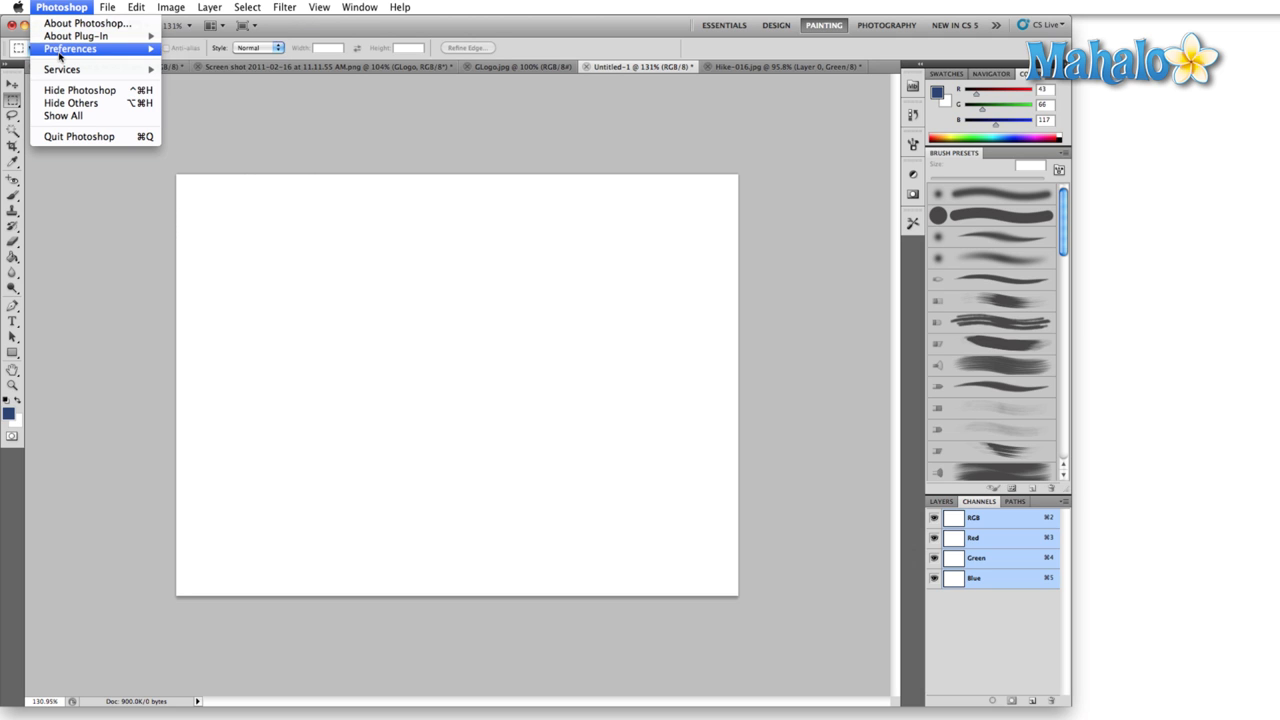
mouse_move(58, 52)
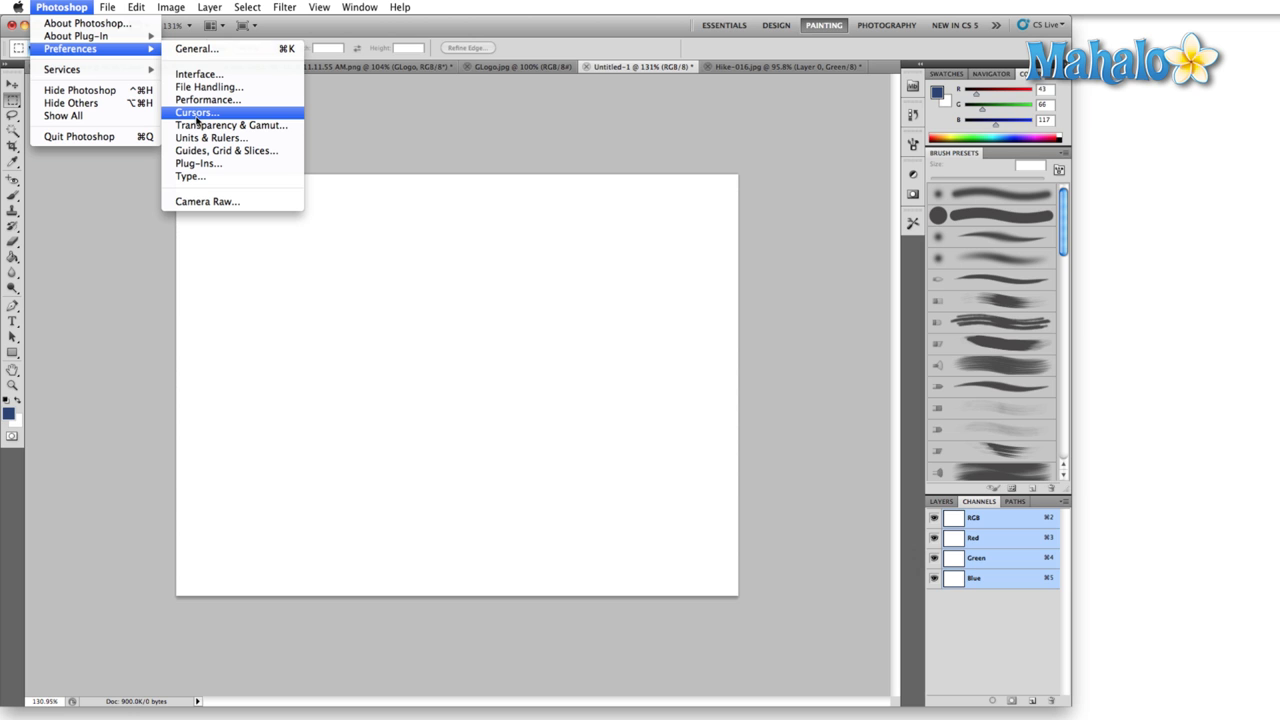
mouse_move(148, 6)
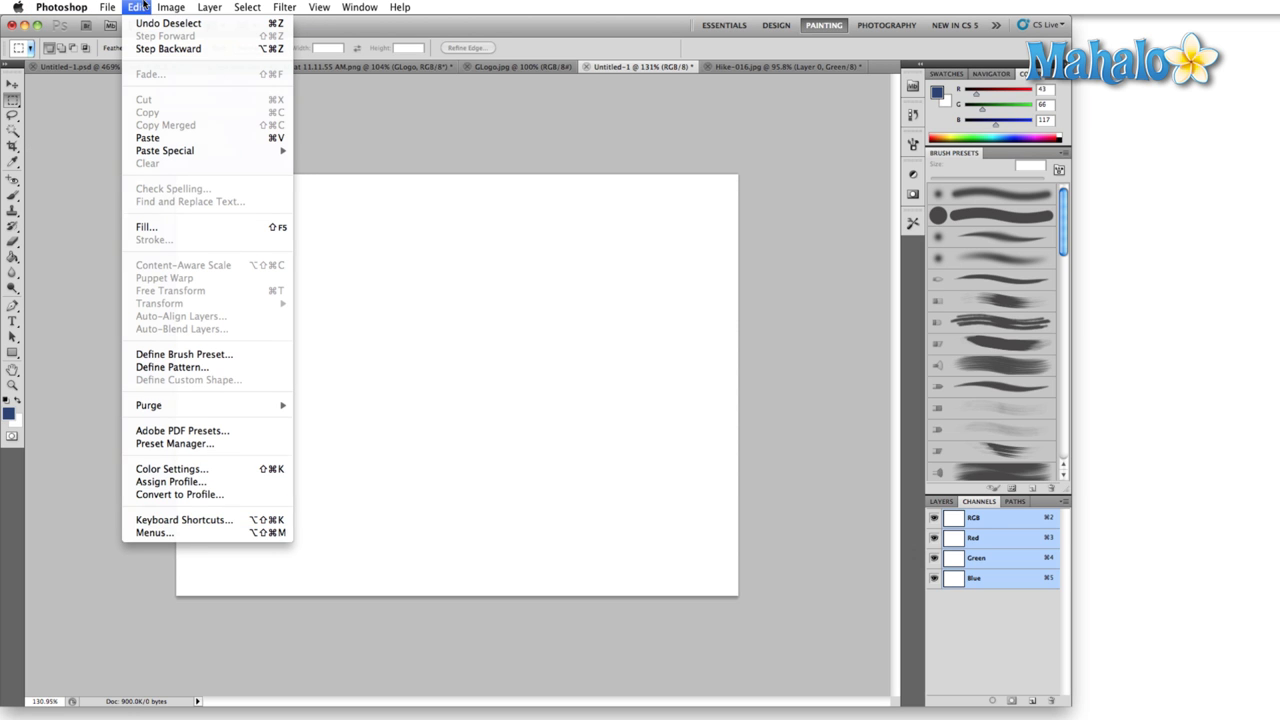
mouse_move(62, 6)
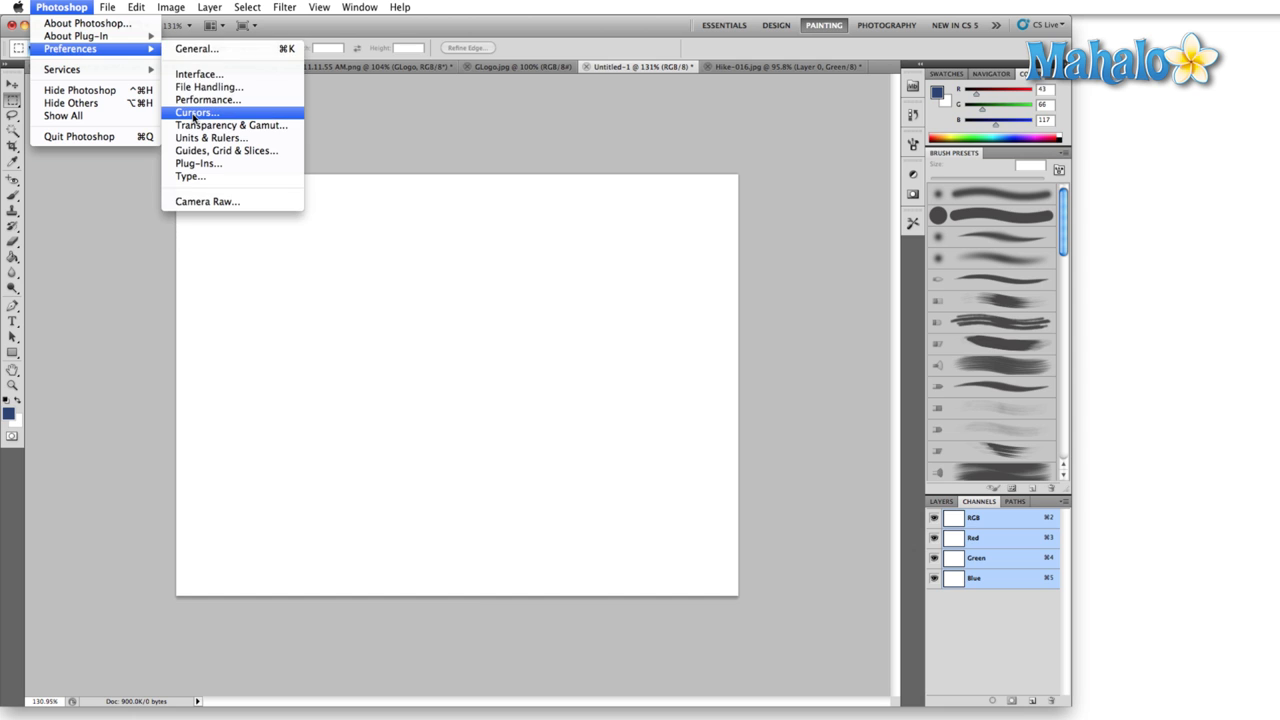
click(194, 118)
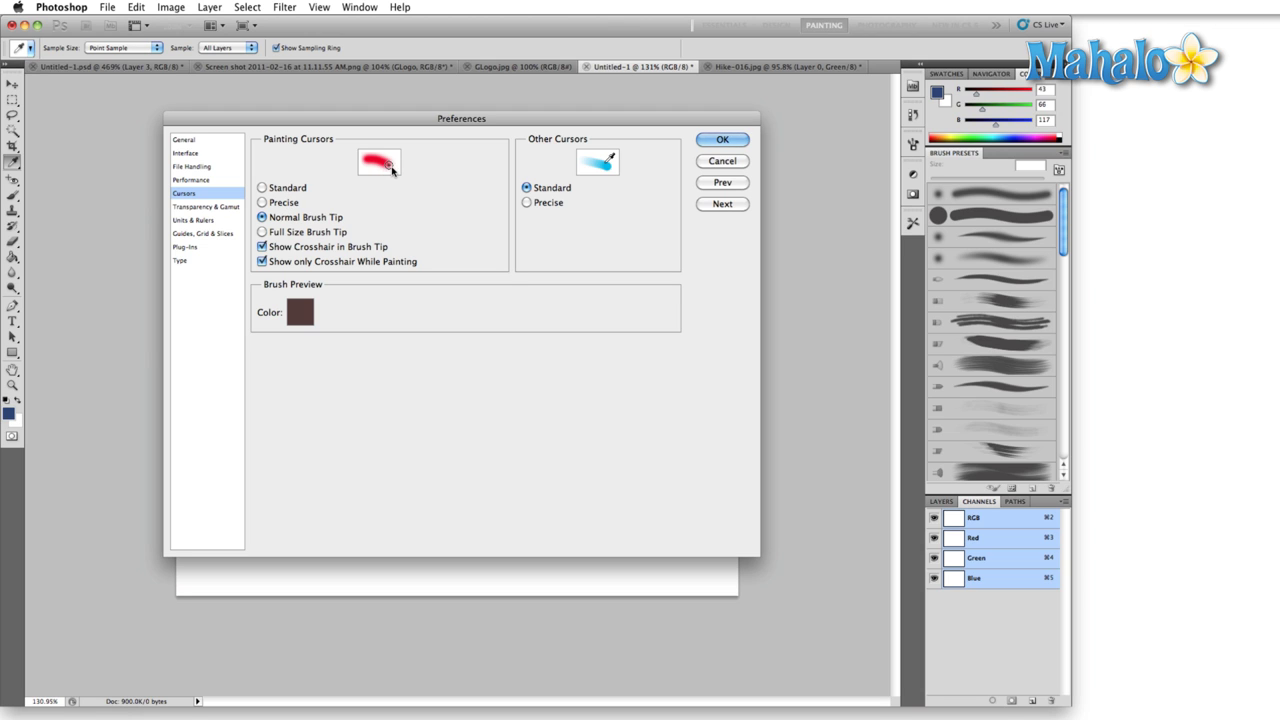
Accept the preferences and paint a blue looping stroke with the Brush tool.
click(720, 139)
key(m)
key(b)
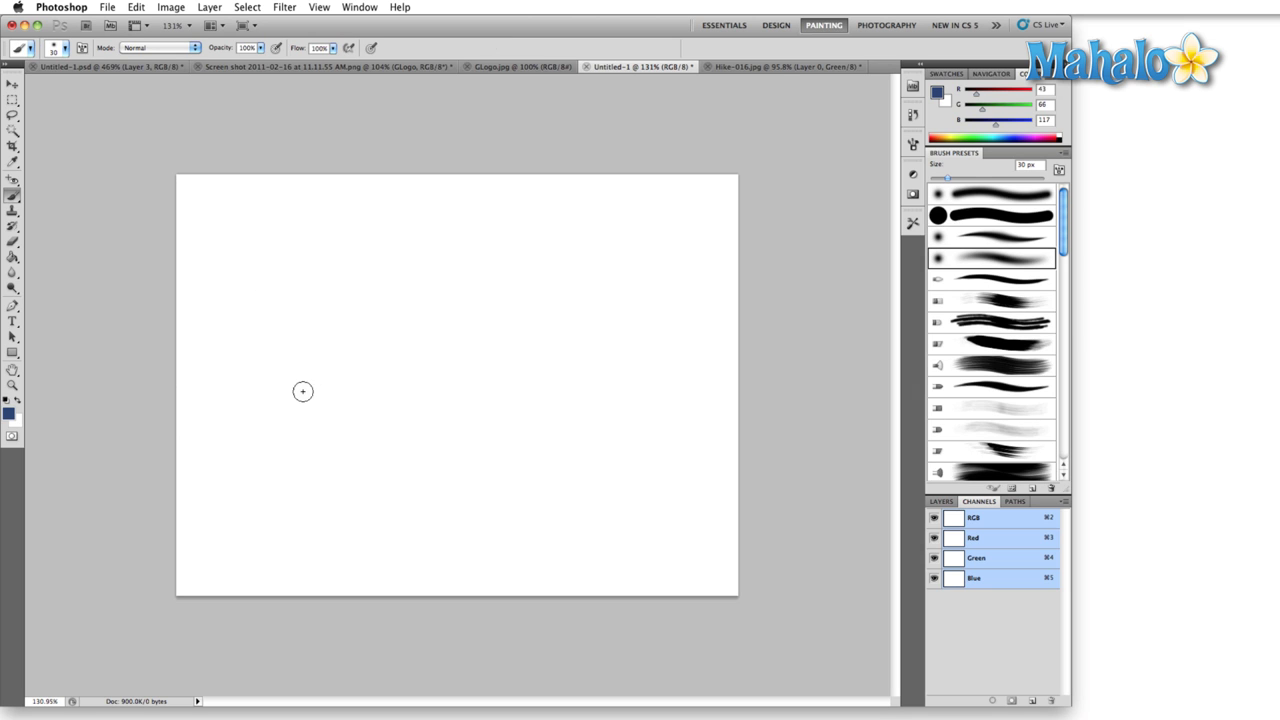
mouse_move(295, 402)
mouse_down()
mouse_move(483, 260)
mouse_move(611, 299)
mouse_move(531, 250)
mouse_move(337, 269)
mouse_move(405, 315)
mouse_move(550, 356)
mouse_up()
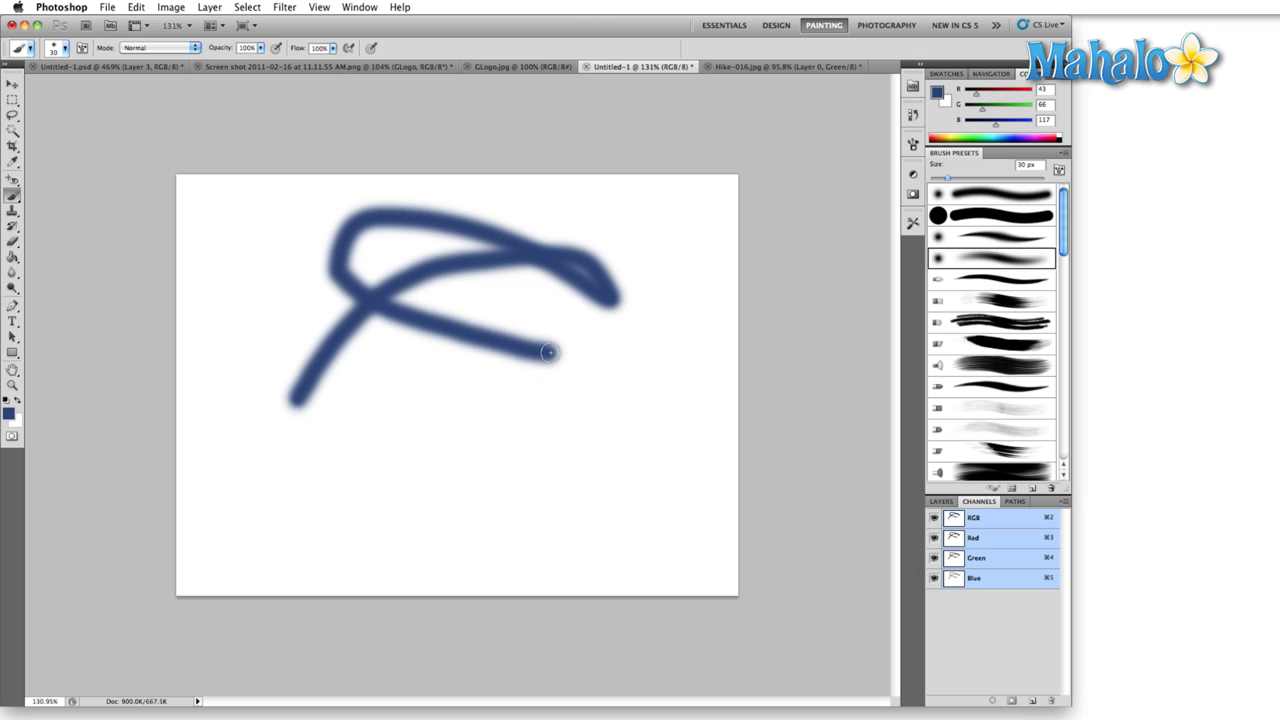
Switch the painting cursor to Standard, test it with blue strokes, then undo them all.
key(super+k)
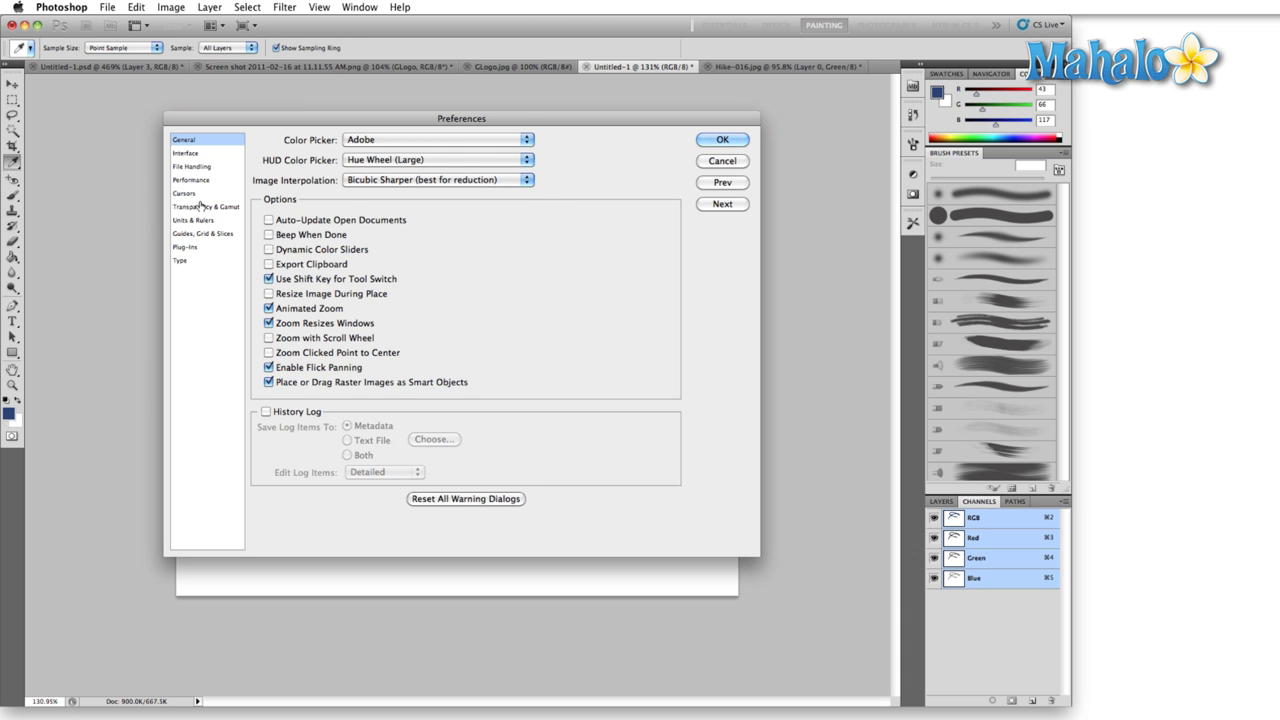
click(197, 194)
click(285, 193)
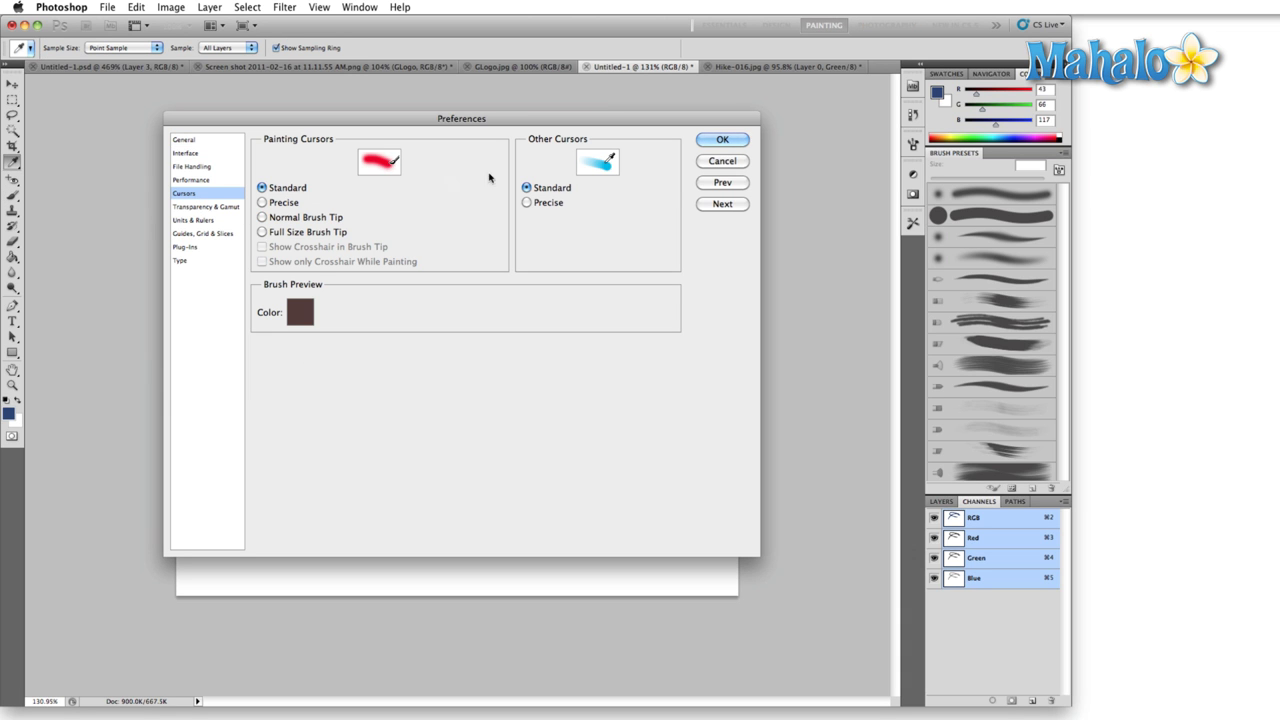
click(722, 139)
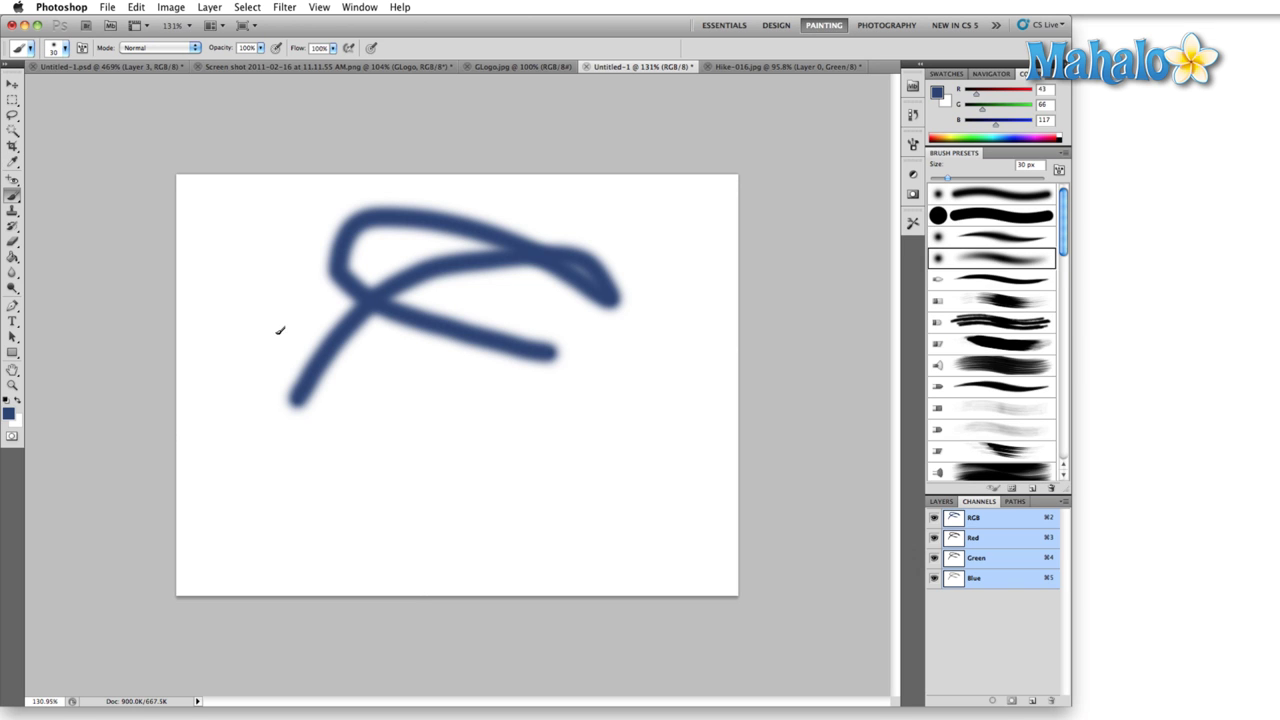
mouse_move(236, 229)
mouse_down()
mouse_move(309, 380)
mouse_move(490, 380)
mouse_move(554, 436)
mouse_move(465, 485)
mouse_move(337, 470)
mouse_move(381, 403)
mouse_move(588, 371)
mouse_move(678, 272)
mouse_move(664, 248)
mouse_move(602, 227)
mouse_move(534, 335)
mouse_move(565, 516)
mouse_move(378, 506)
mouse_move(334, 358)
mouse_move(298, 216)
mouse_up()
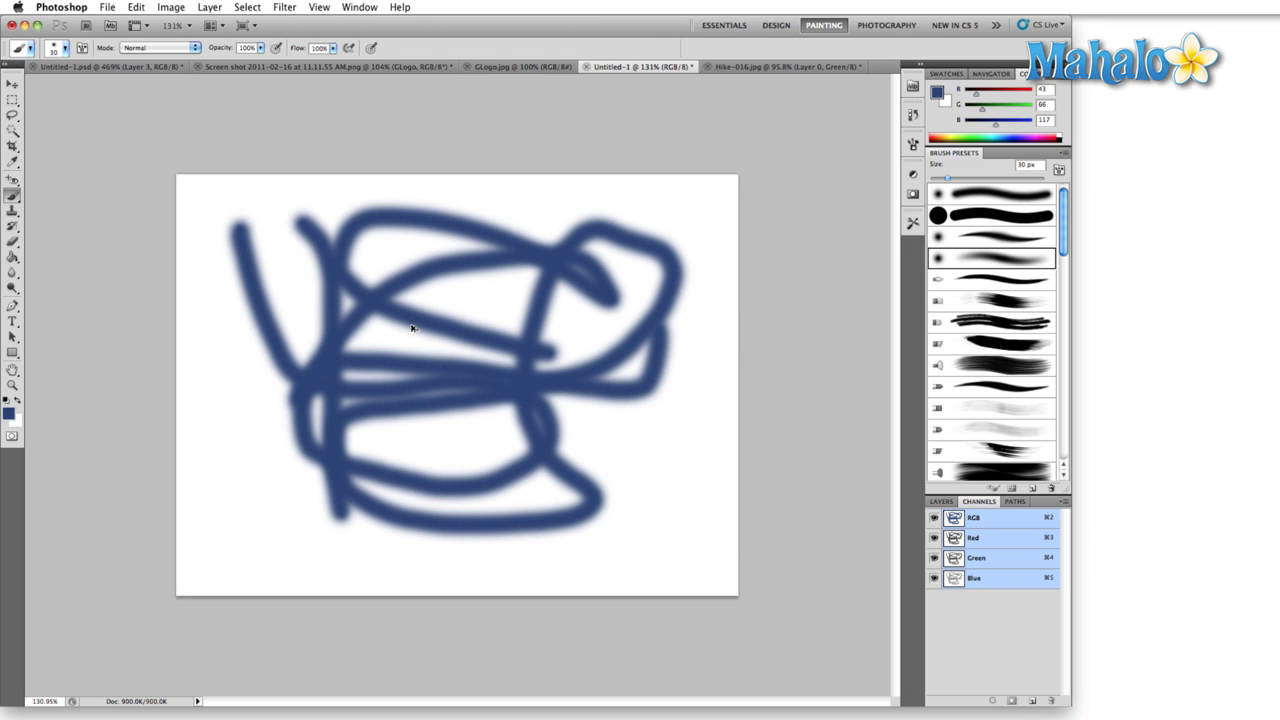
key(super+alt+z)
key(super+alt+z)
key(super+alt+z)
key(super+alt+z)
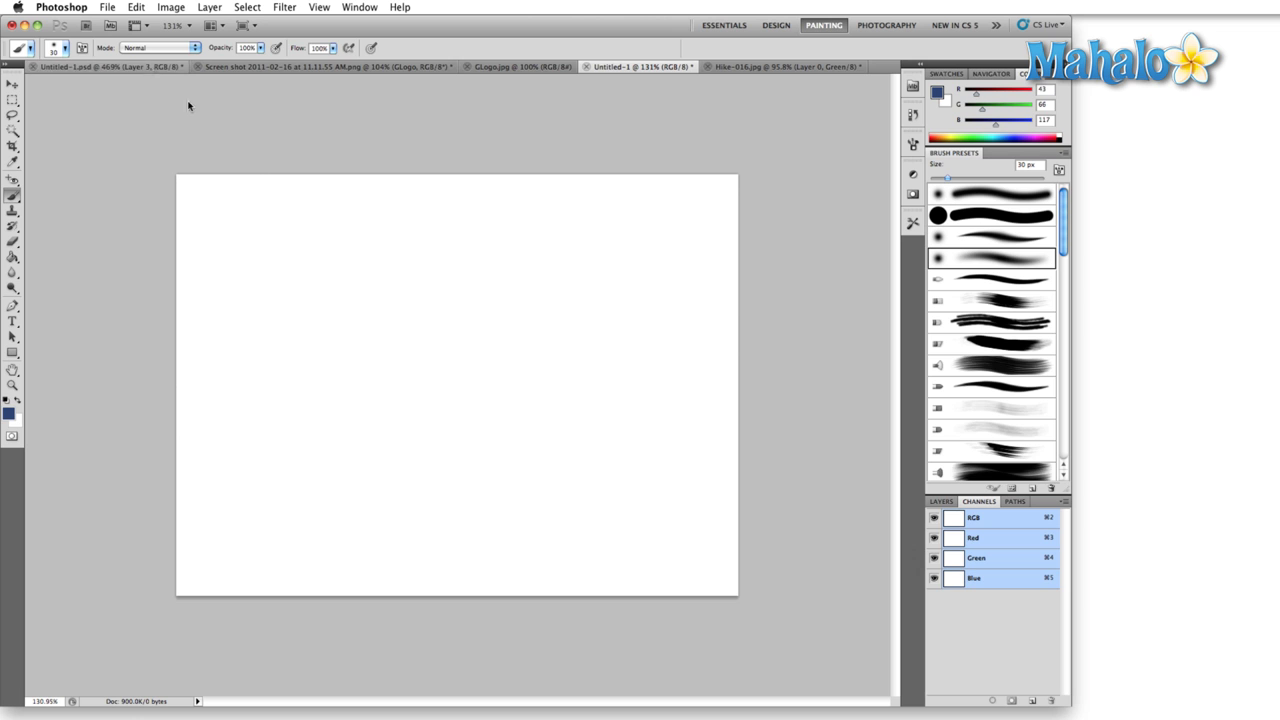
Set the painting cursor to Precise in Cursors preferences and confirm.
key(super+k)
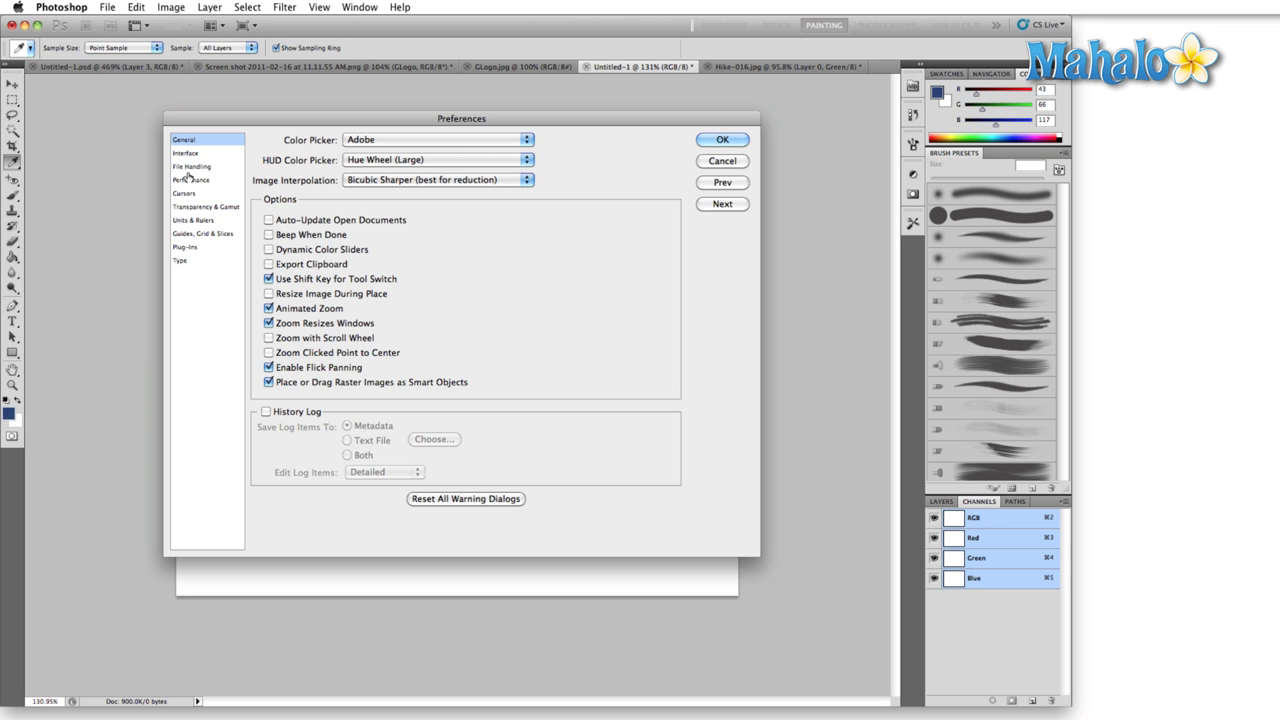
click(190, 194)
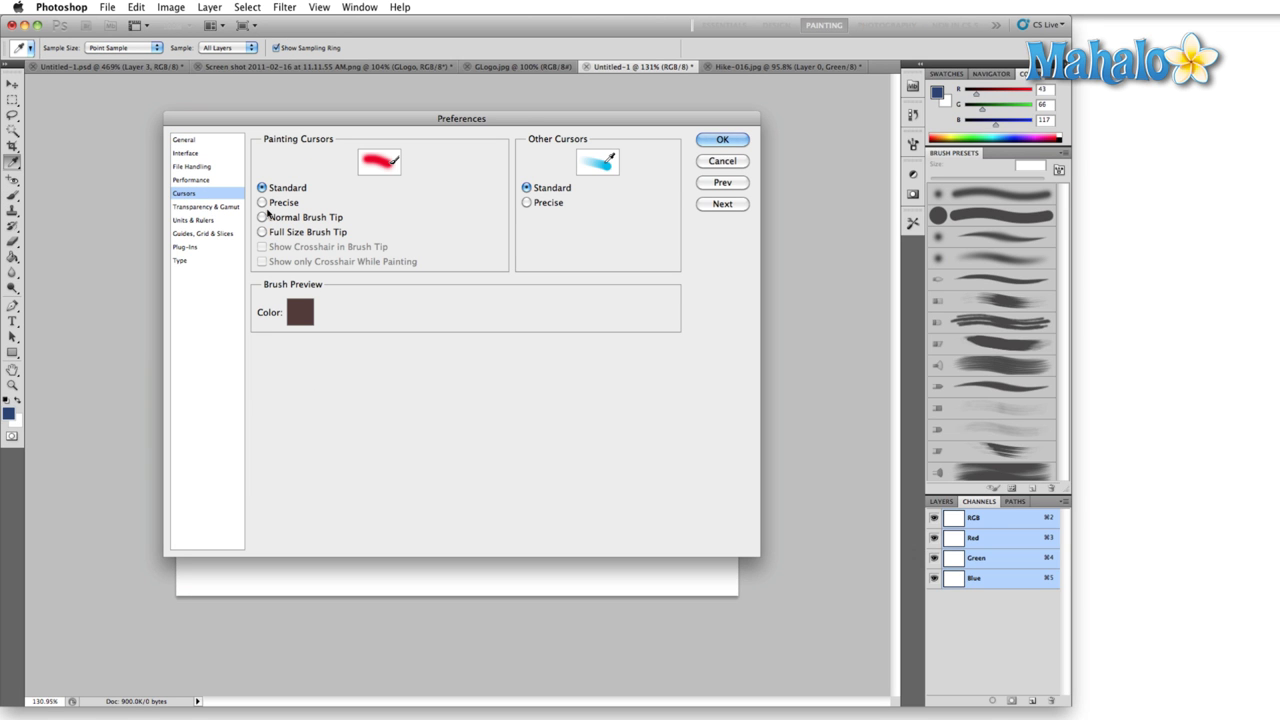
click(264, 203)
key(b)
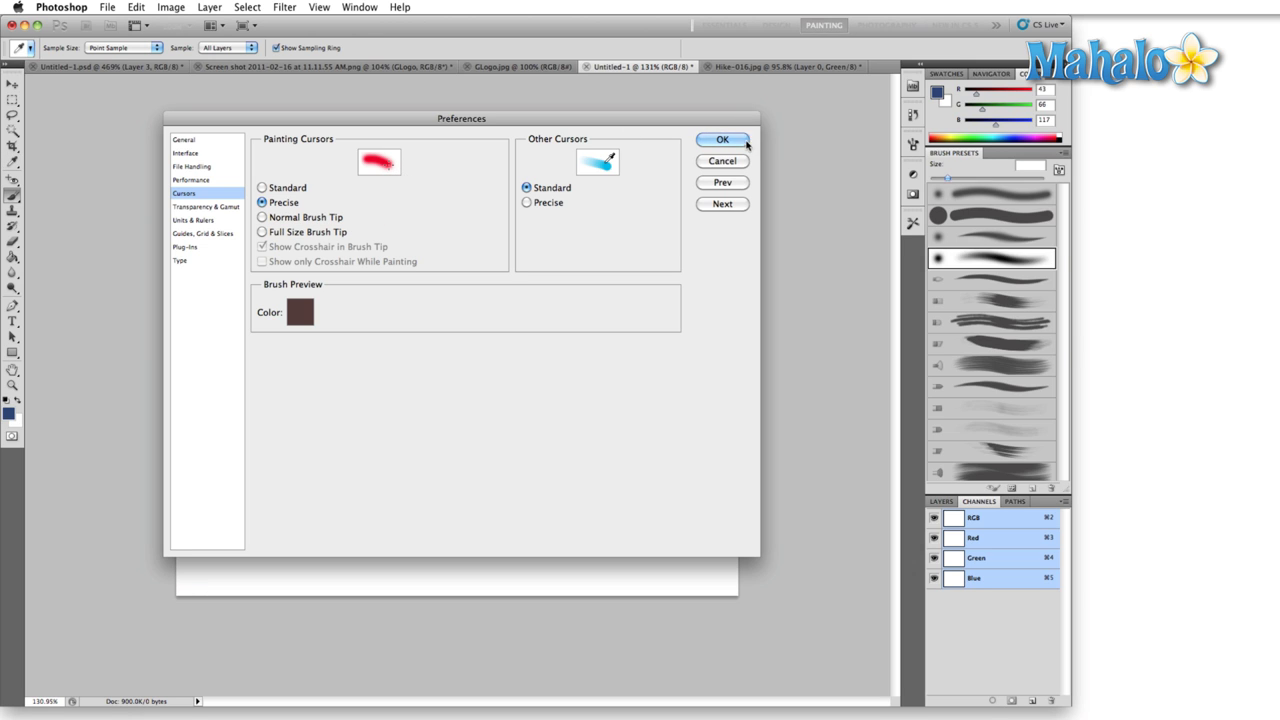
click(722, 140)
Change the painting cursor to Normal Brush Tip and return to the Brush tool.
key(i)
key(super+k)
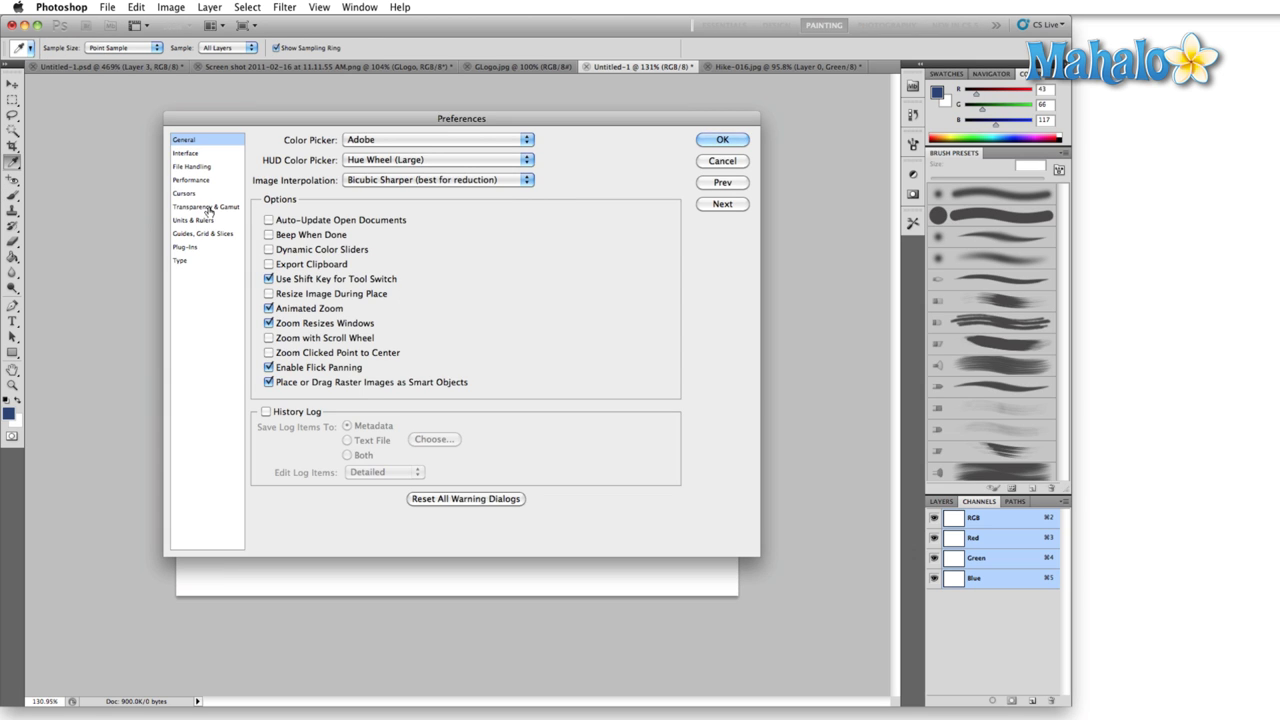
click(193, 194)
click(264, 218)
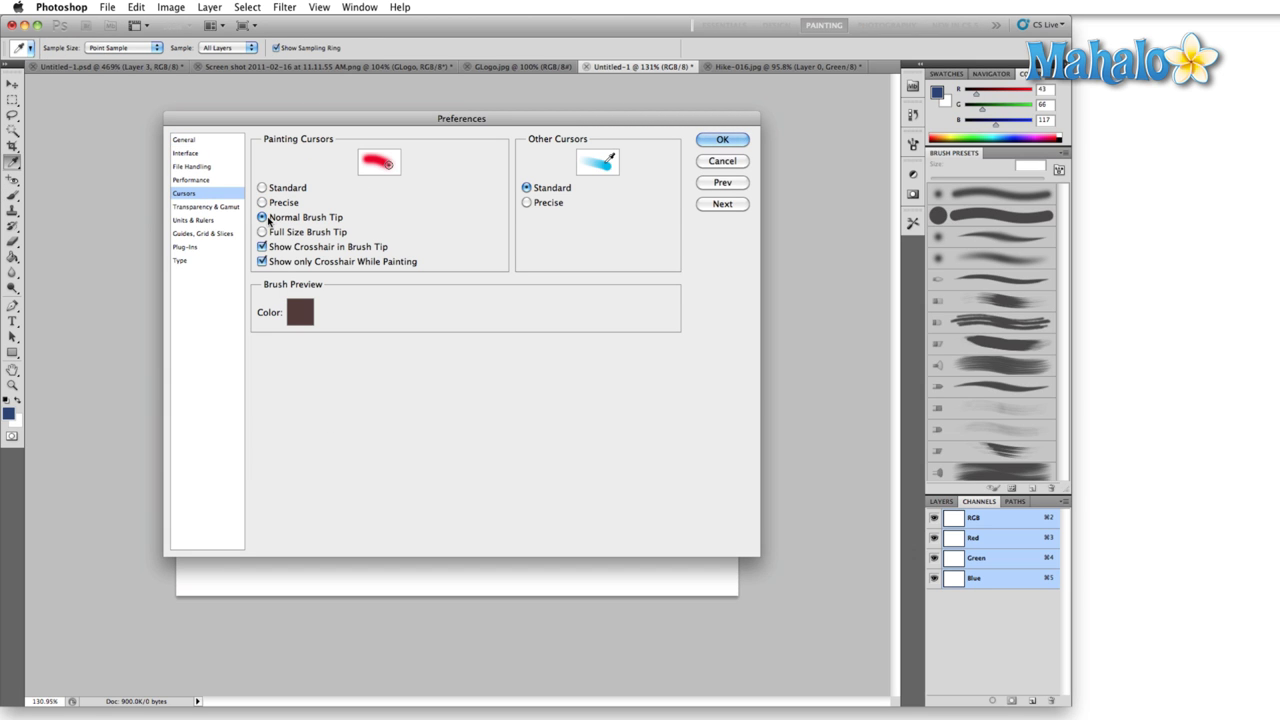
click(722, 140)
key(b)
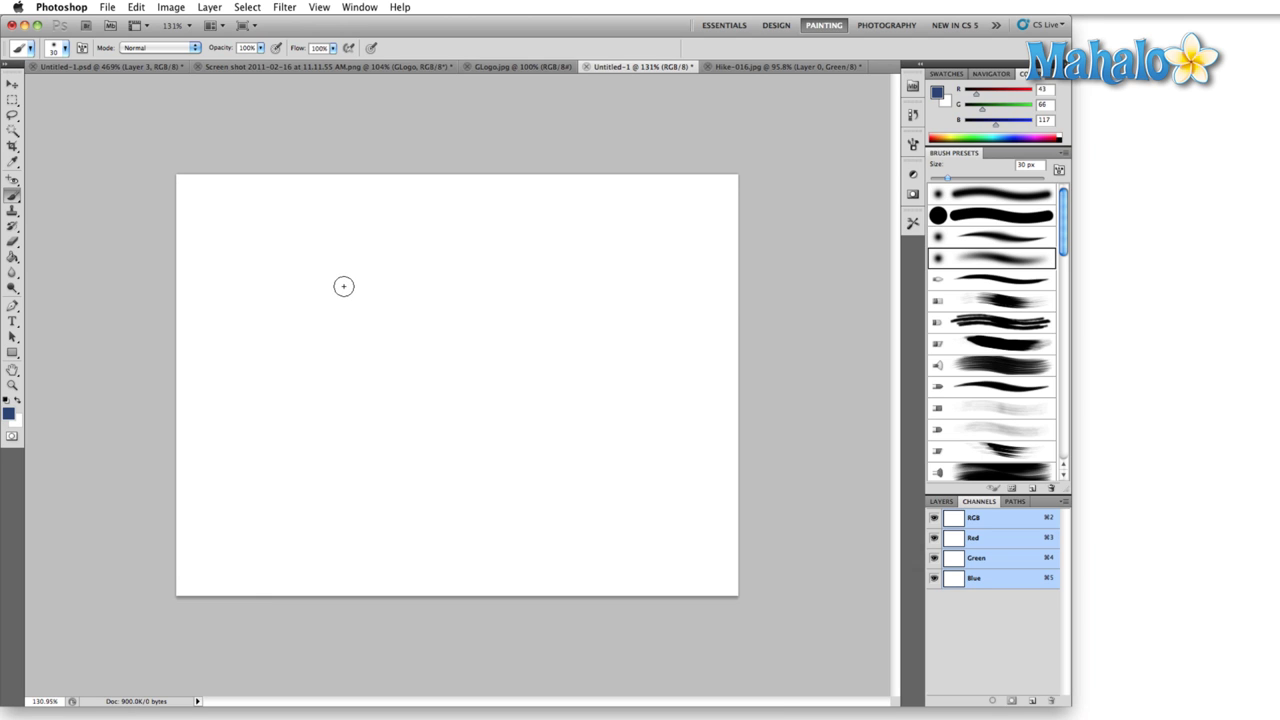
Paint two blue strokes forming a Y, using Caps Lock for the precise crosshair.
key(Caps_Lock)
drag(343, 286, 460, 358)
drag(452, 296, 428, 423)
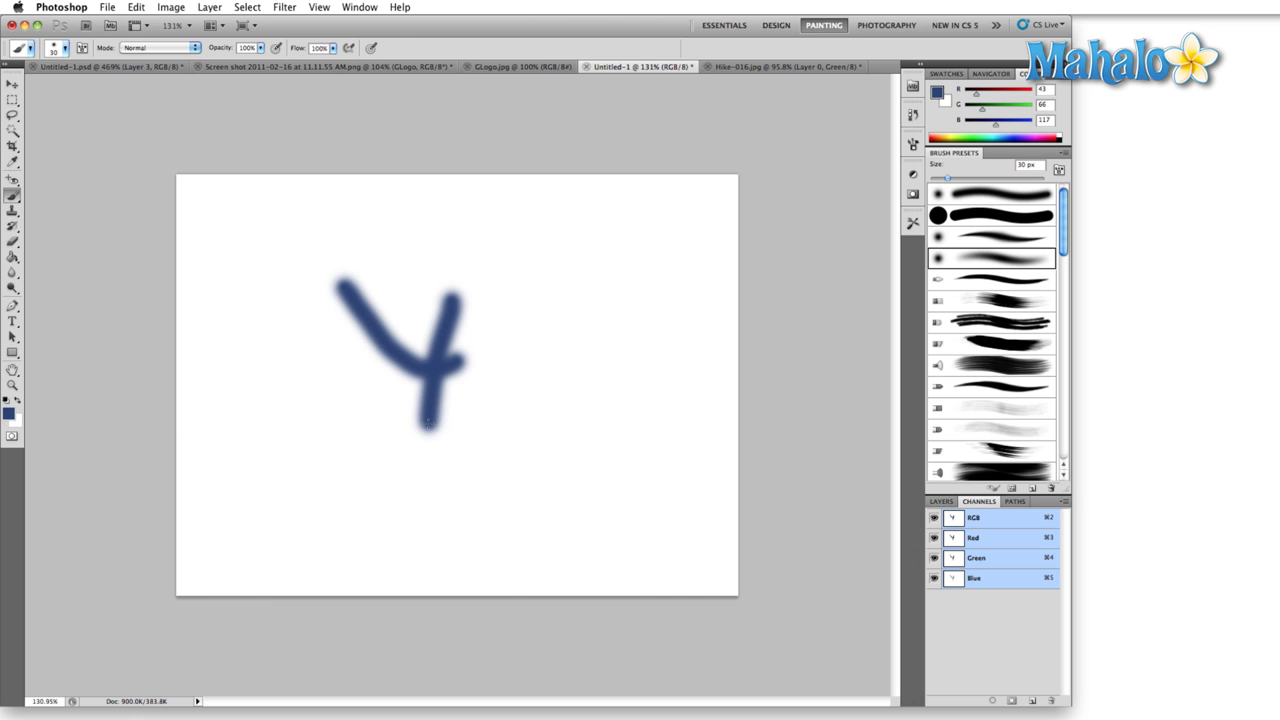
key(Caps_Lock)
Set the painting cursor to Full Size Brush Tip in Cursors preferences.
key(i)
key(super+k)
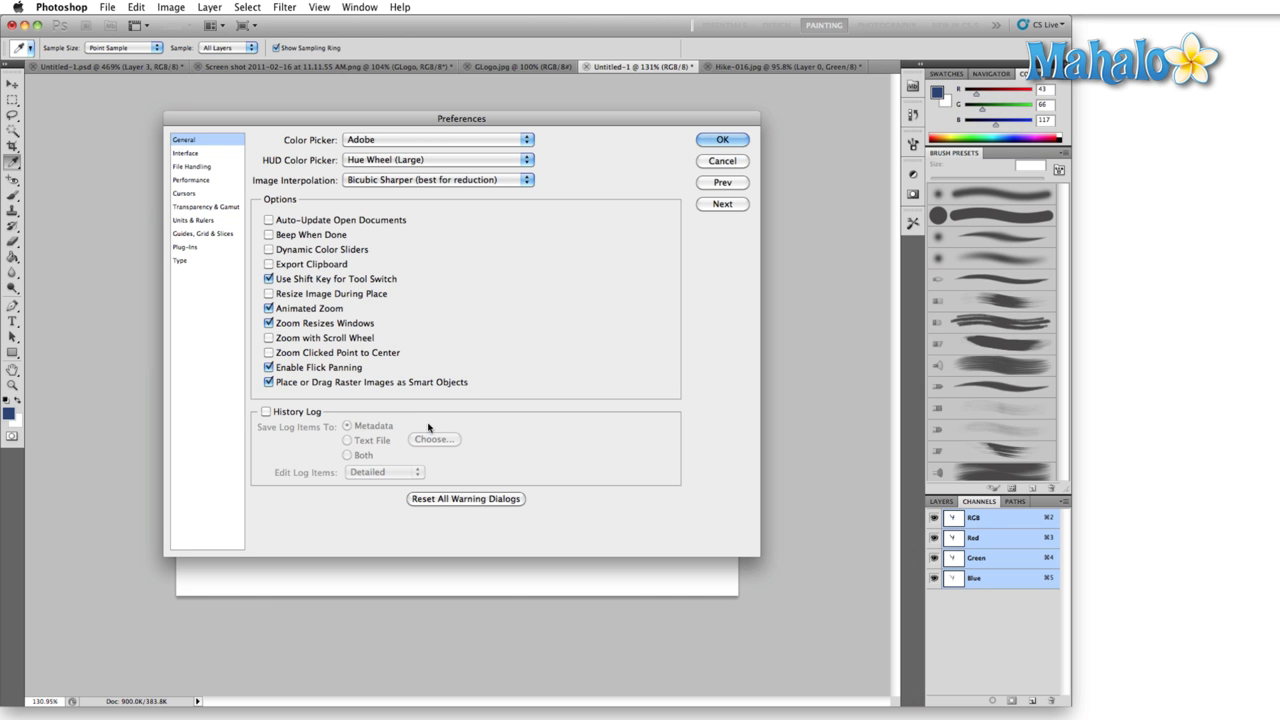
click(204, 194)
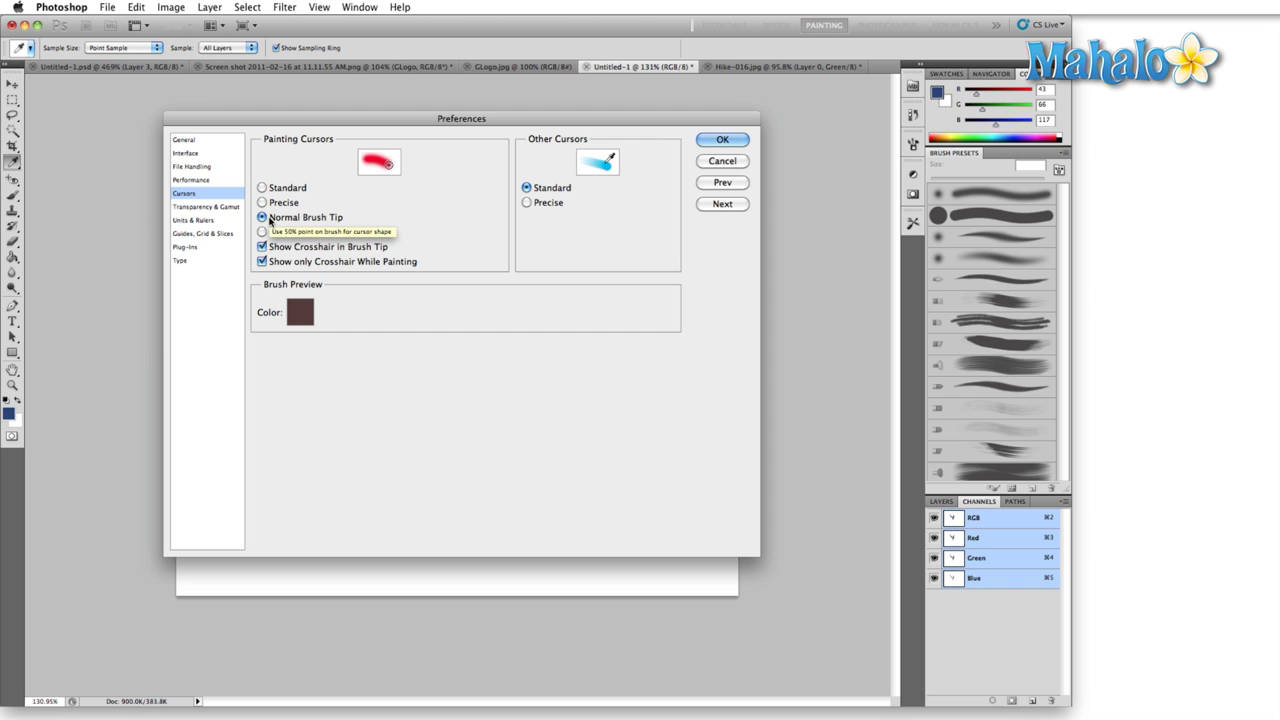
click(262, 232)
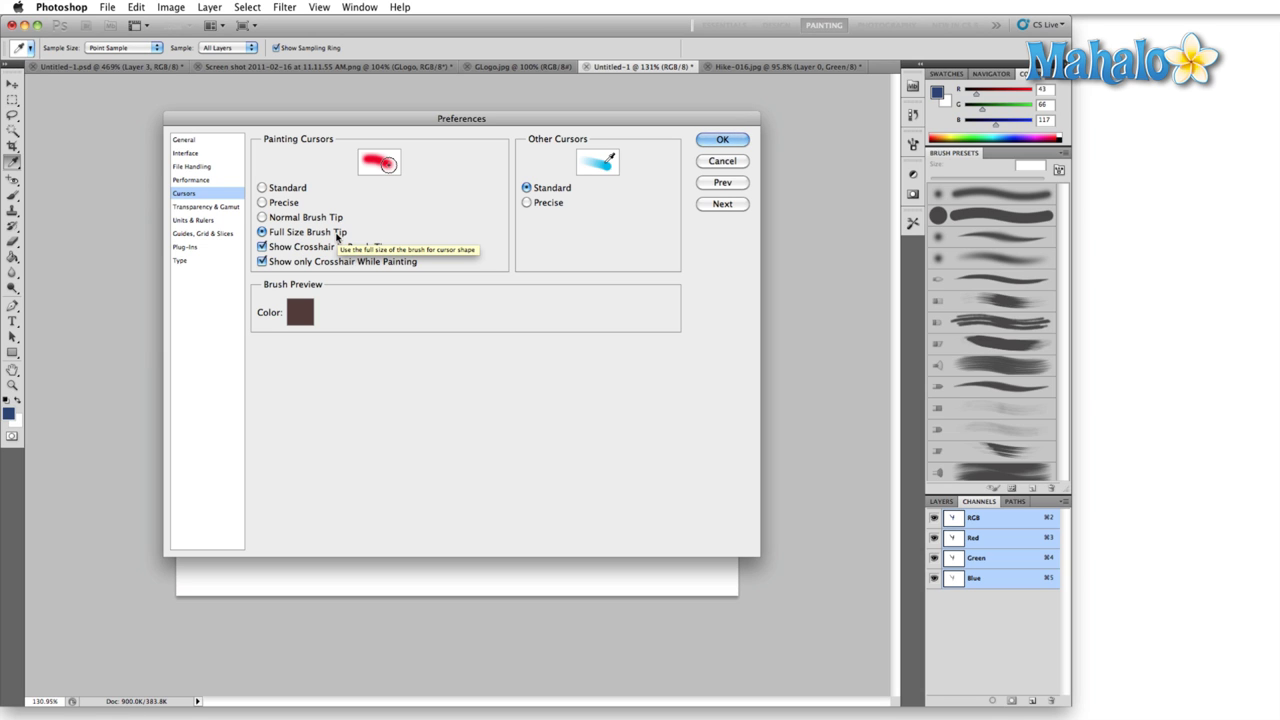
click(722, 139)
Paint a curved blue stroke to the right of the Y shape.
key(b)
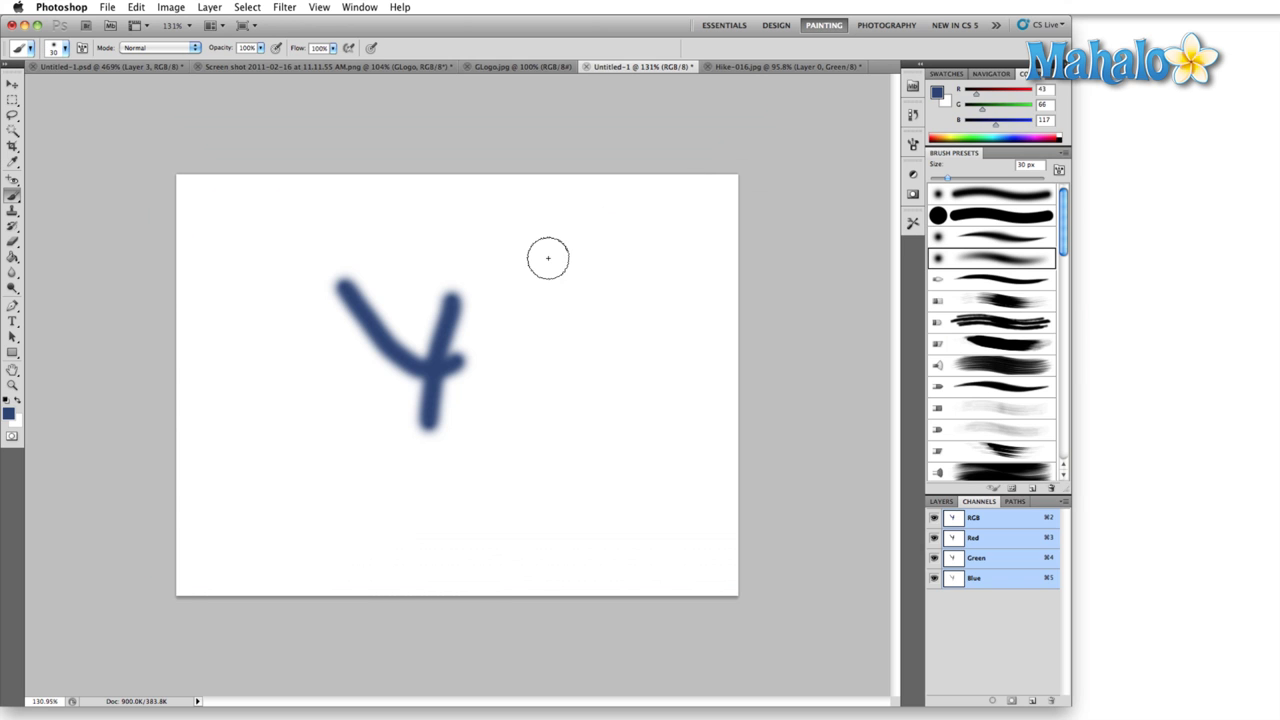
mouse_move(508, 242)
mouse_down()
mouse_move(527, 276)
mouse_move(526, 333)
mouse_up()
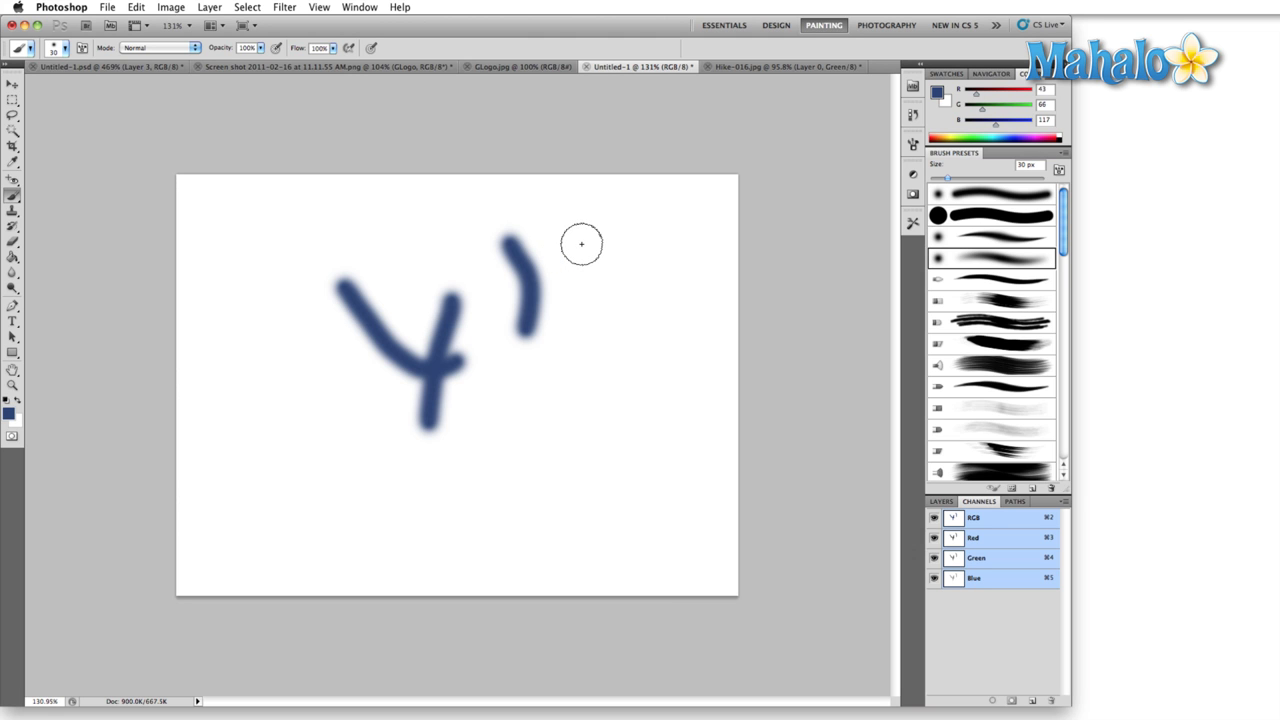
scroll(597, 251, up, 5)
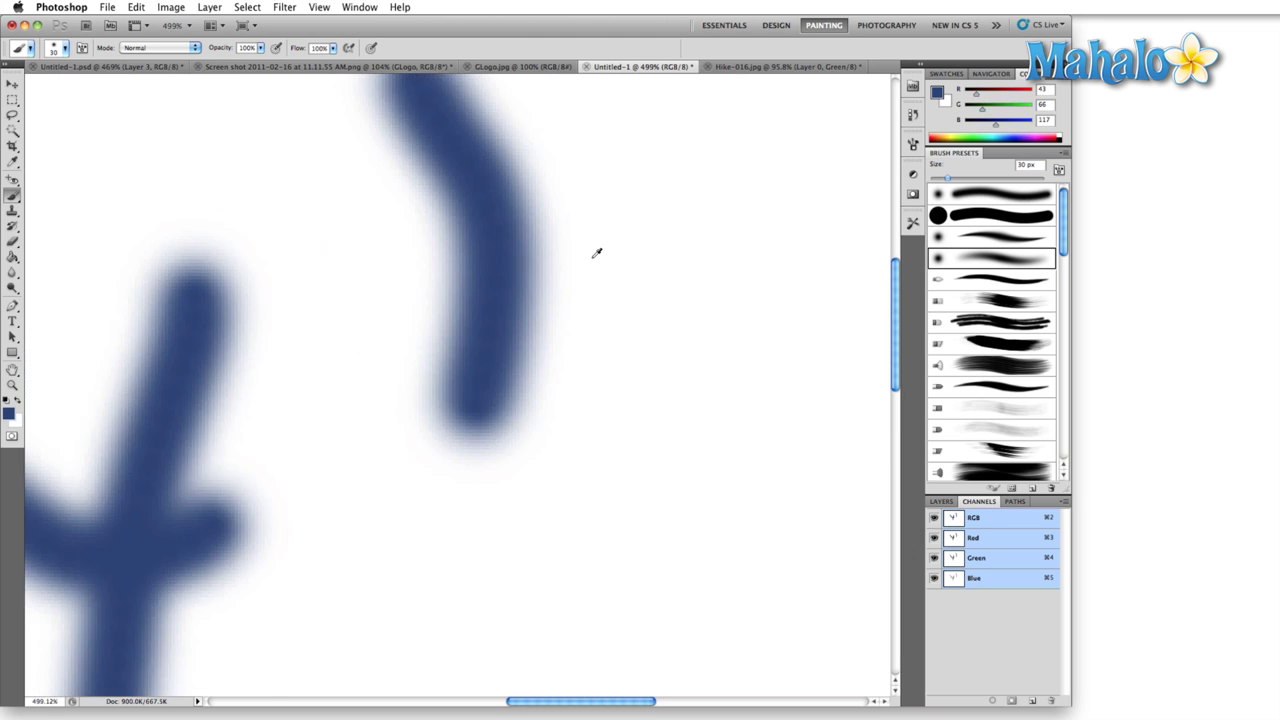
scroll(597, 251, down, 5)
mouse_move(654, 257)
mouse_down()
mouse_move(340, 266)
mouse_move(520, 294)
mouse_up()
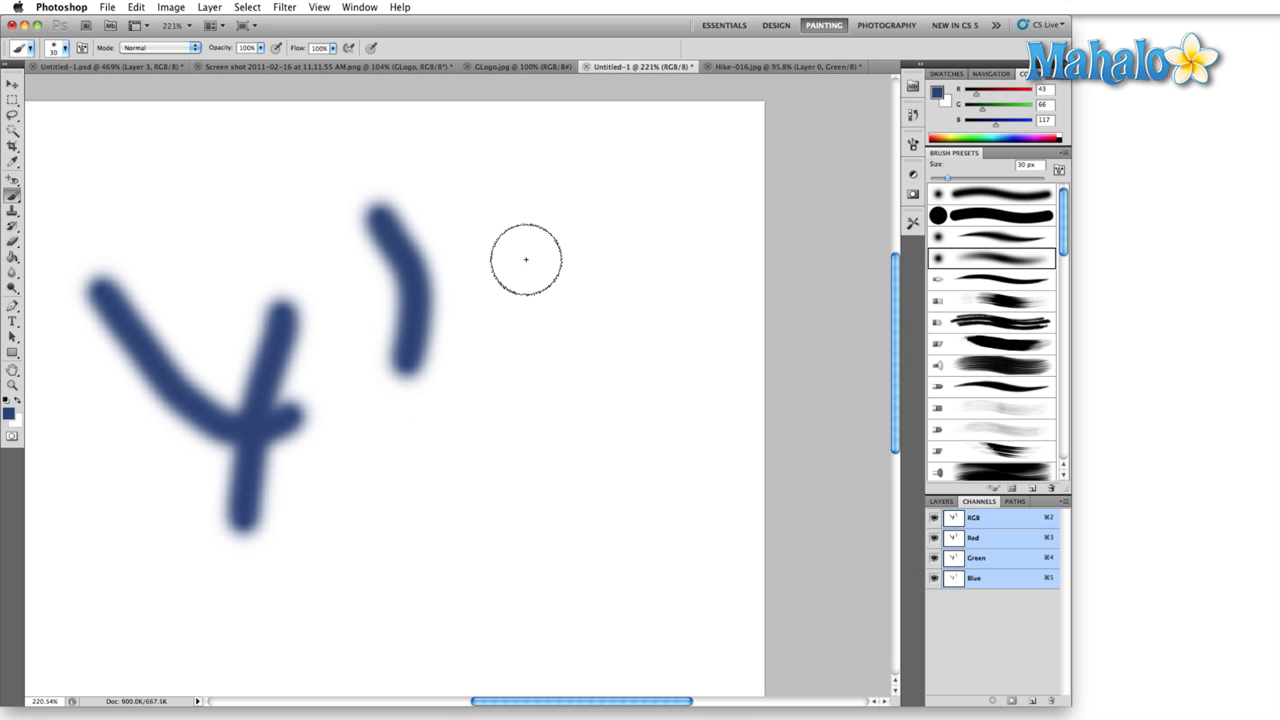
Dab a round blue dot to the right of the curved stroke.
click(526, 259)
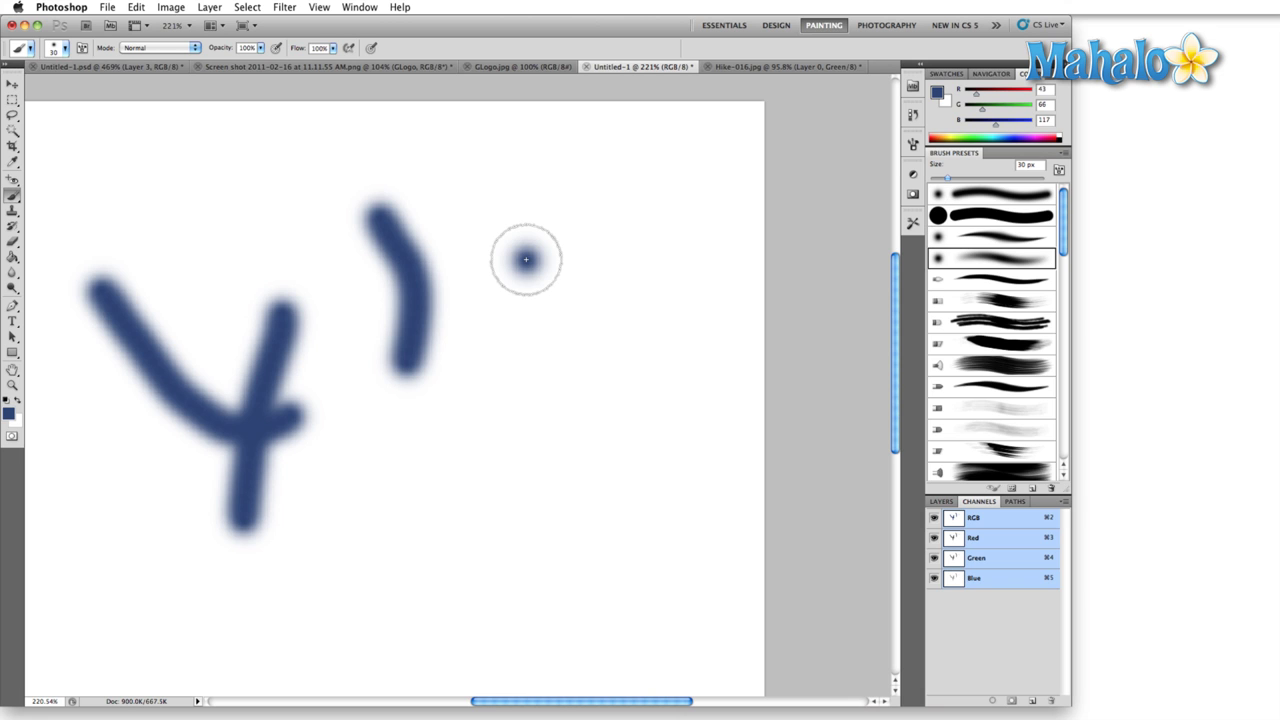
scroll(526, 259, up, 3)
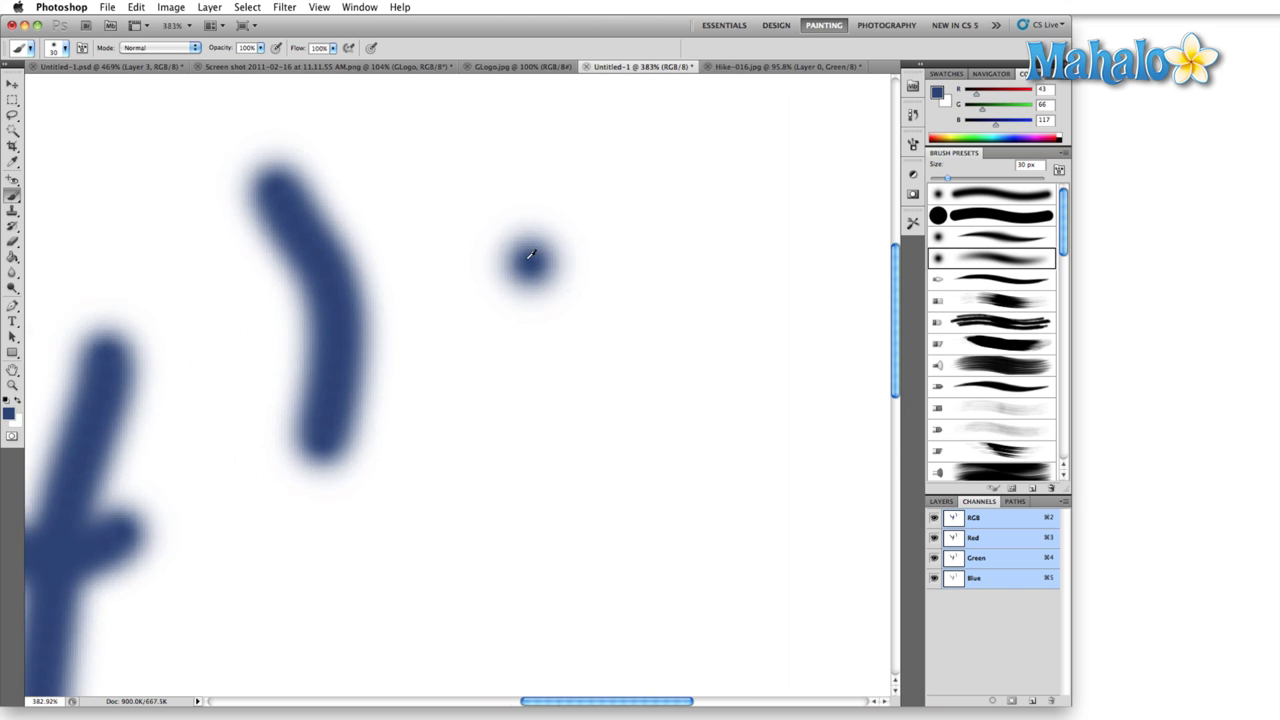
scroll(531, 255, up, 1)
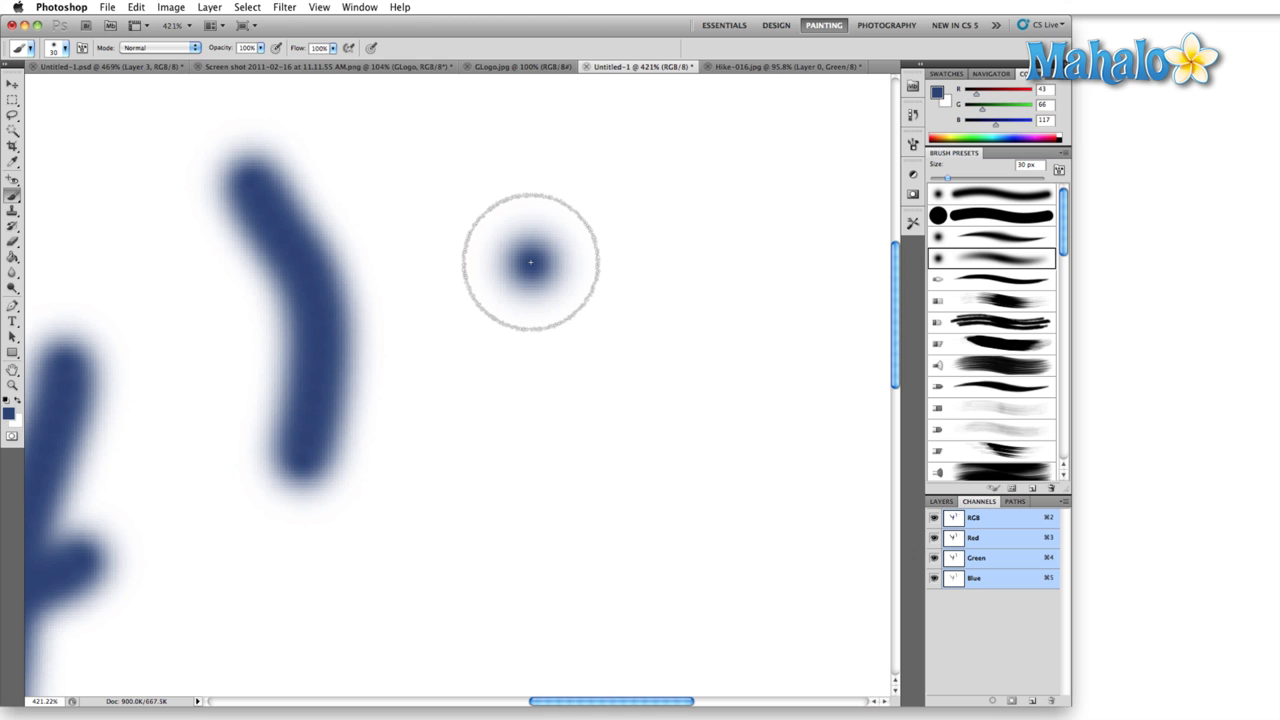
key(super+k)
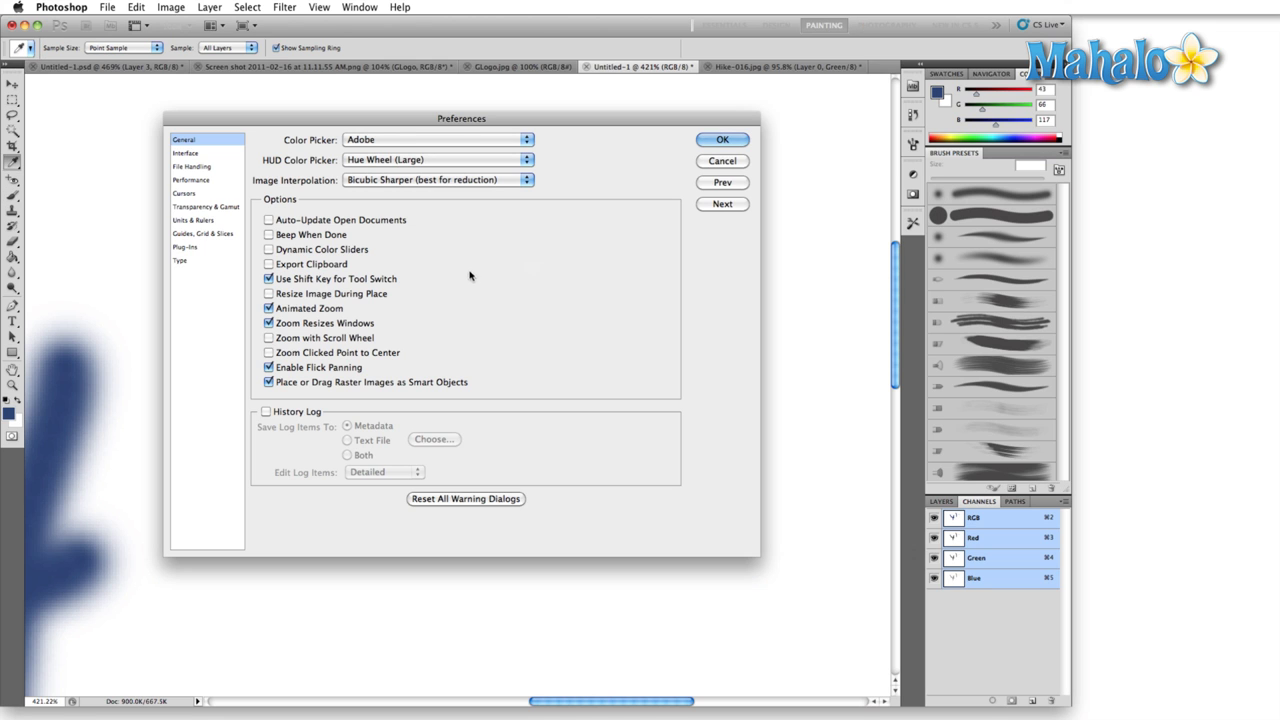
Switch the painting cursor to Normal Brush Tip and dab a second blue dot beside the first.
click(183, 193)
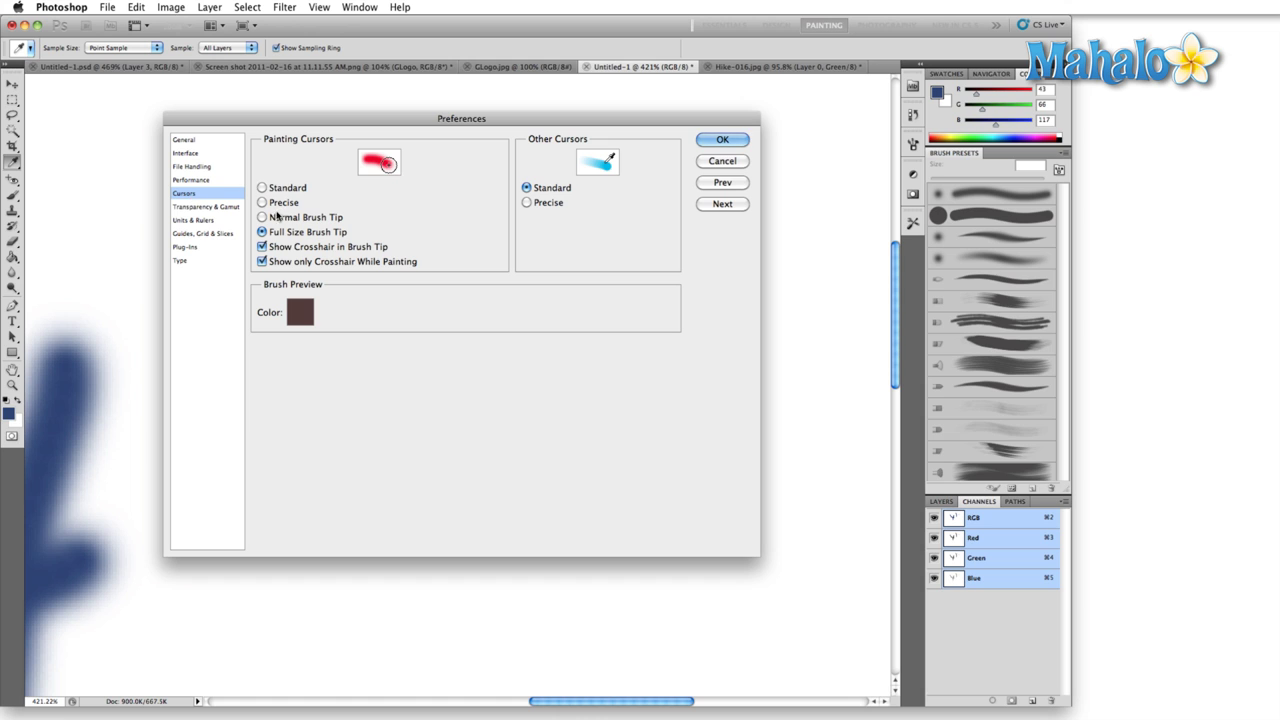
click(285, 218)
click(722, 139)
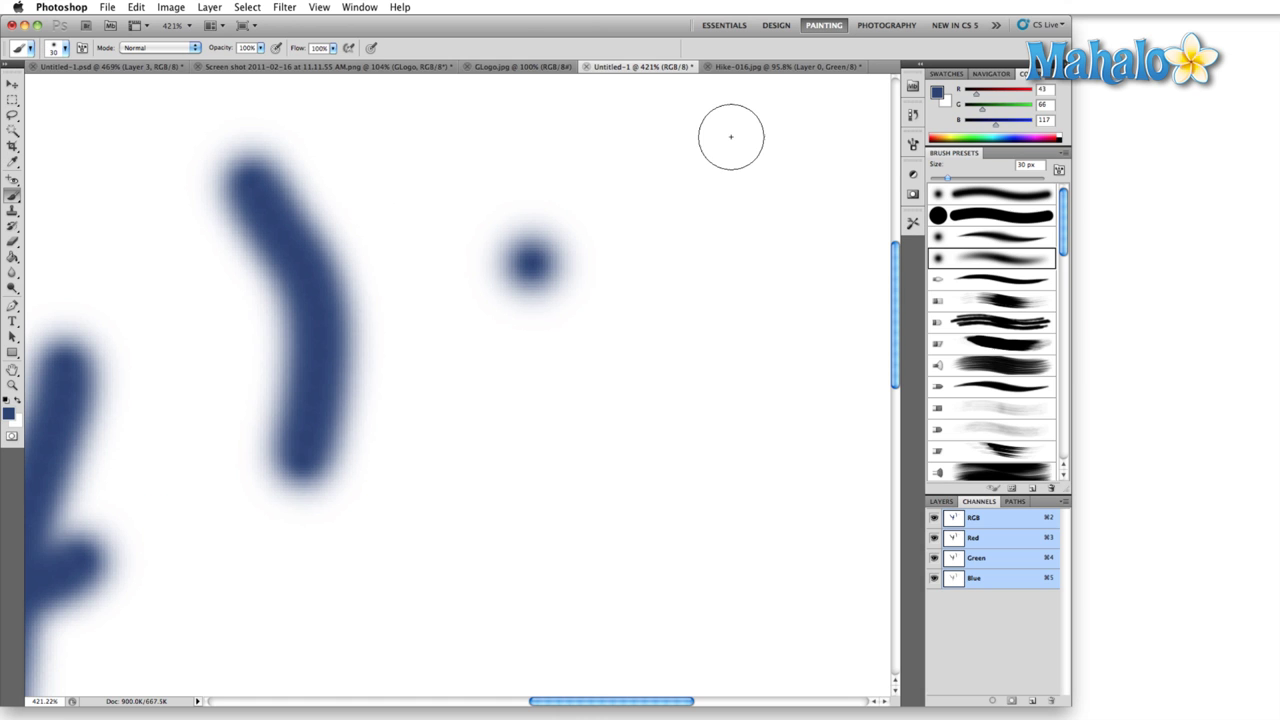
click(683, 260)
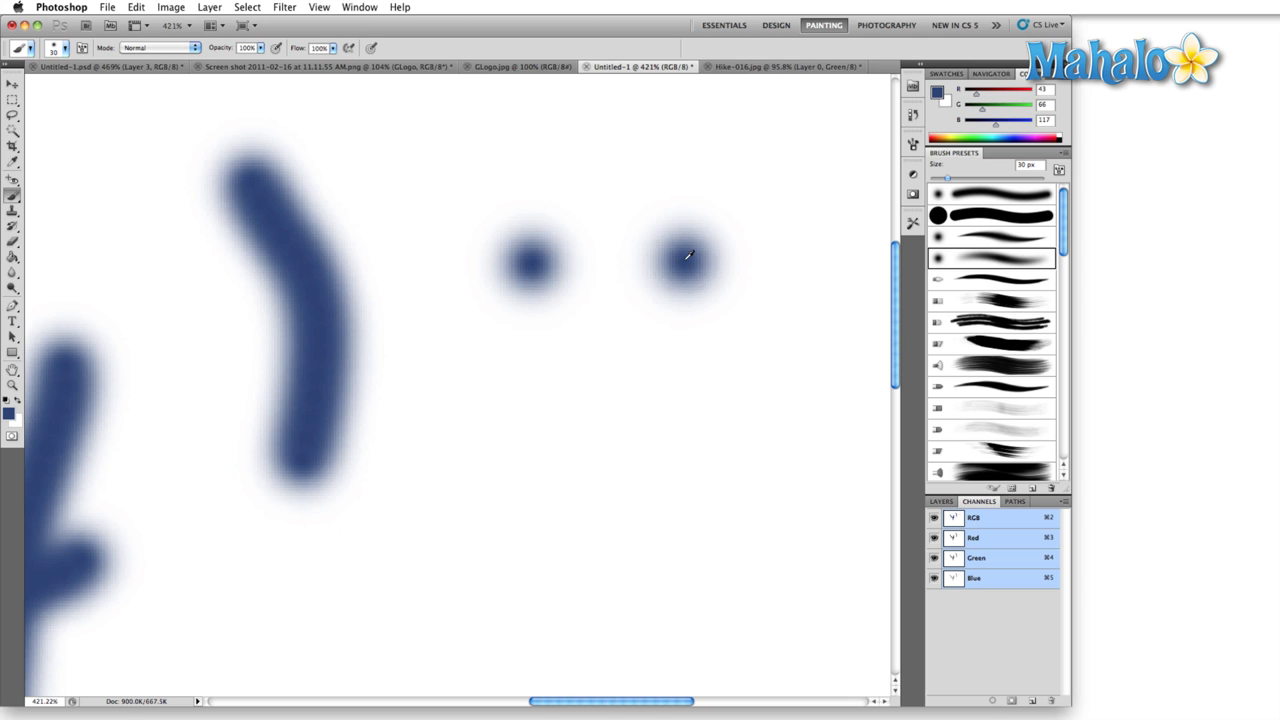
scroll(684, 260, up, 5)
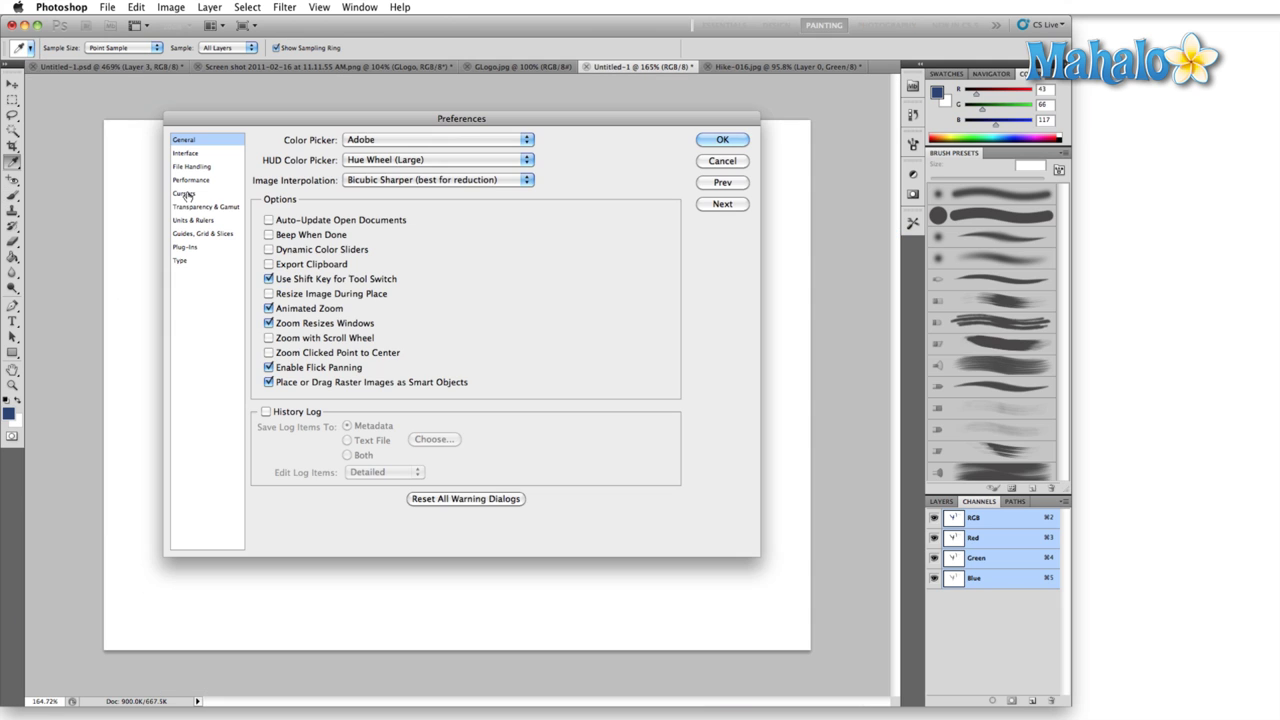
Set Normal Brush Tip with crosshair shown, crosshair-only-while-painting off, Other Cursors Standard.
click(185, 193)
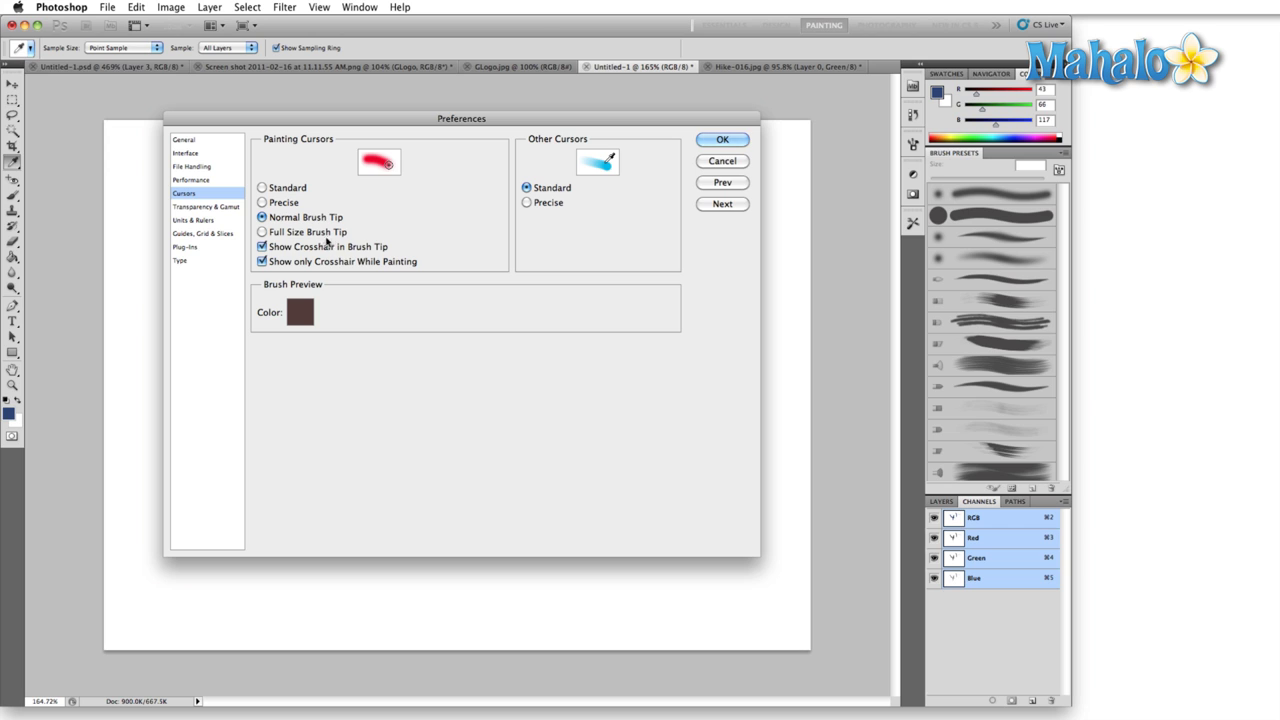
click(324, 236)
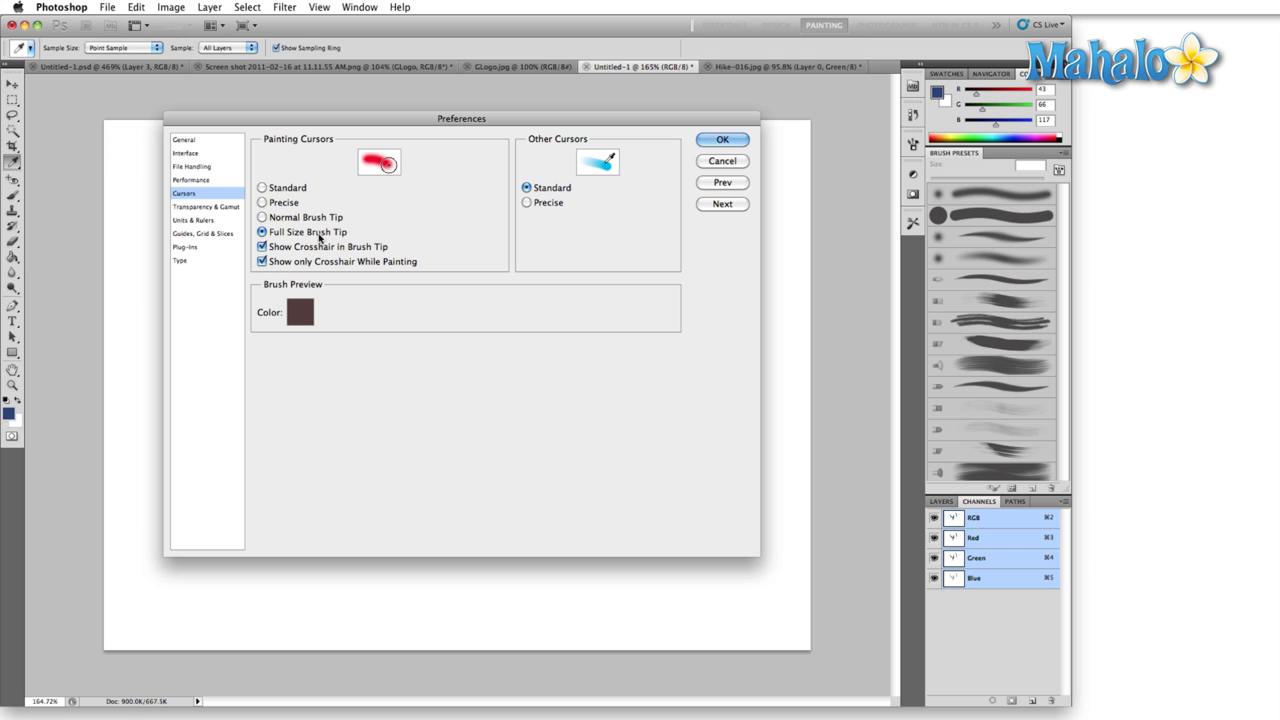
click(300, 217)
click(283, 251)
click(262, 262)
click(527, 203)
click(528, 189)
click(718, 141)
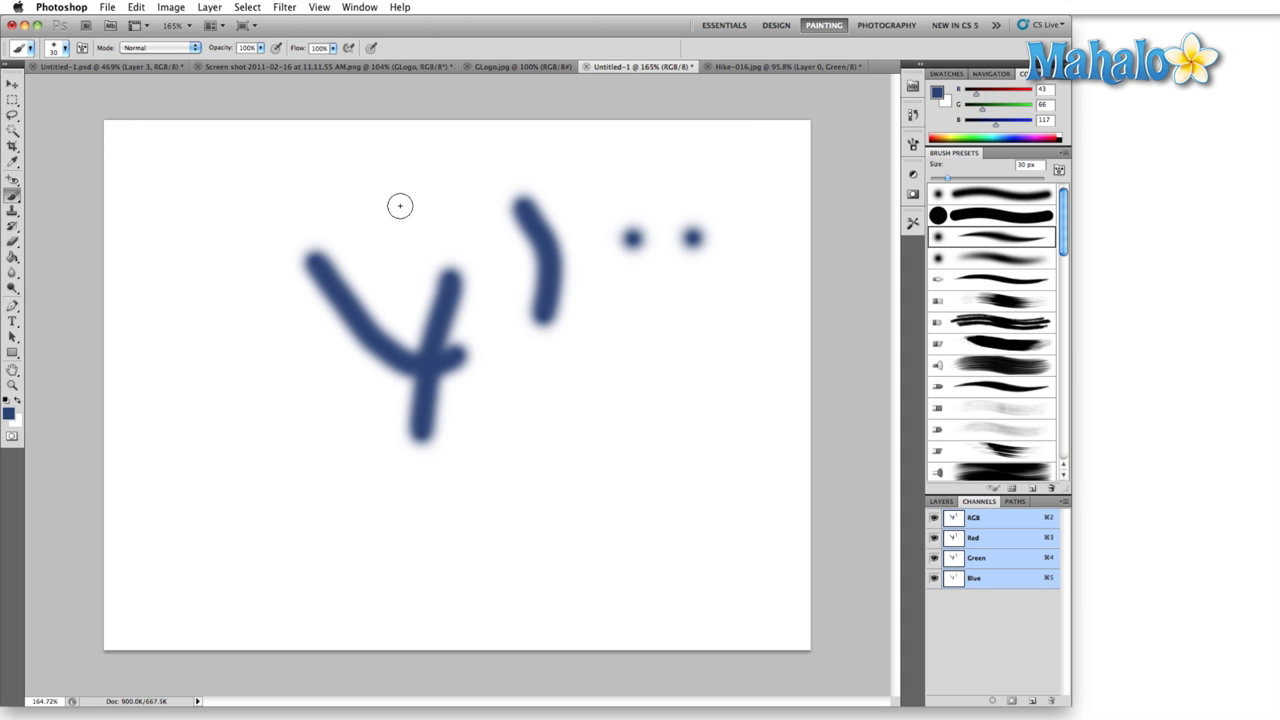
Cycle through Rectangular Marquee, Lasso and Move tools, then hold Space for the Hand tool.
key(m)
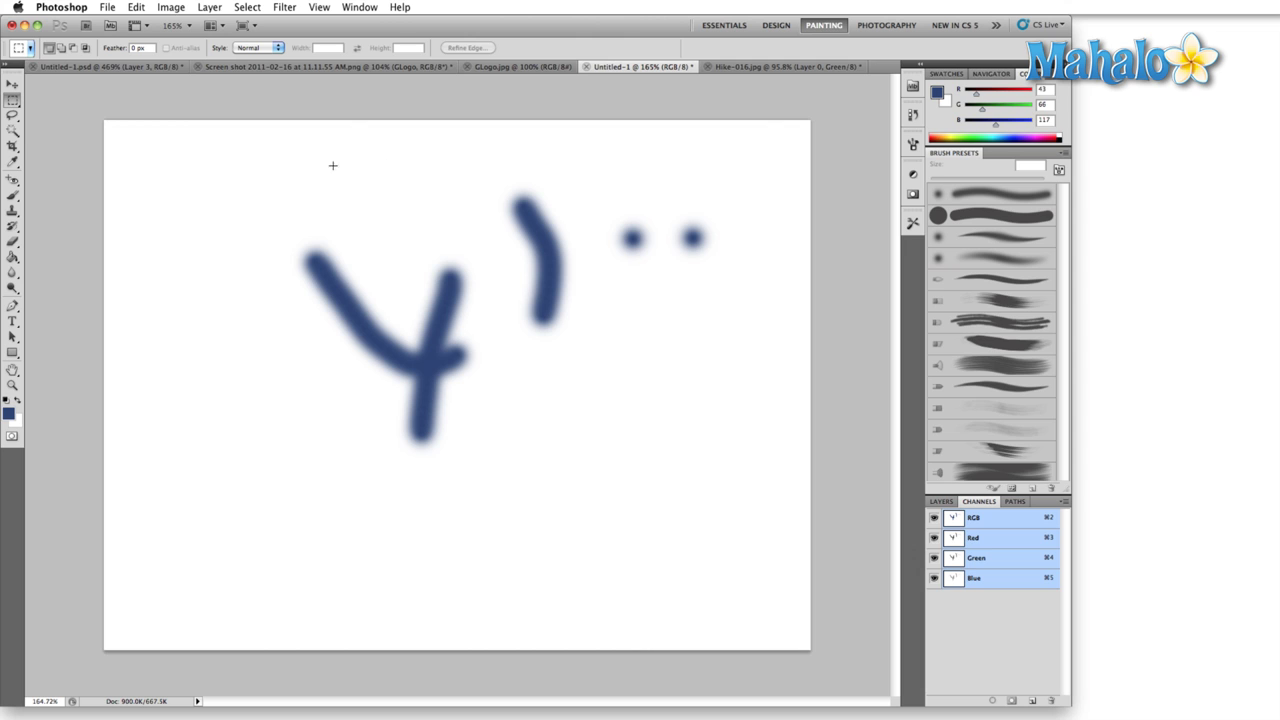
key(l)
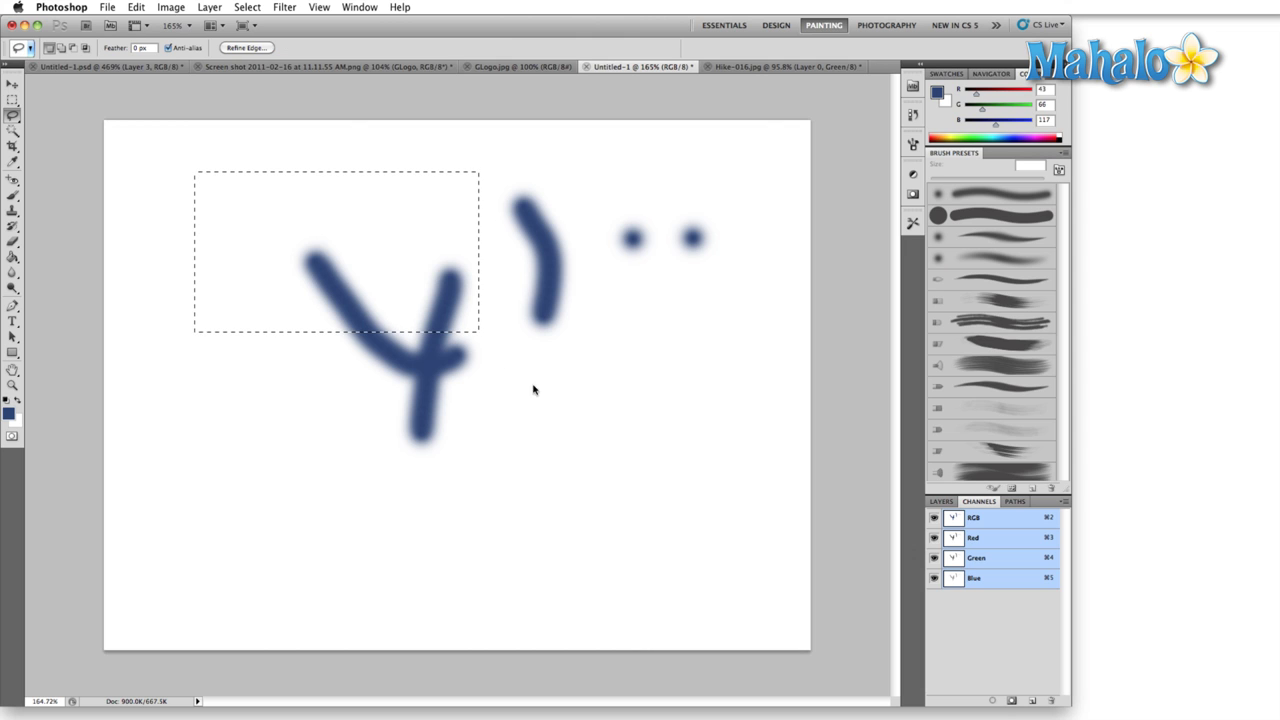
key(v)
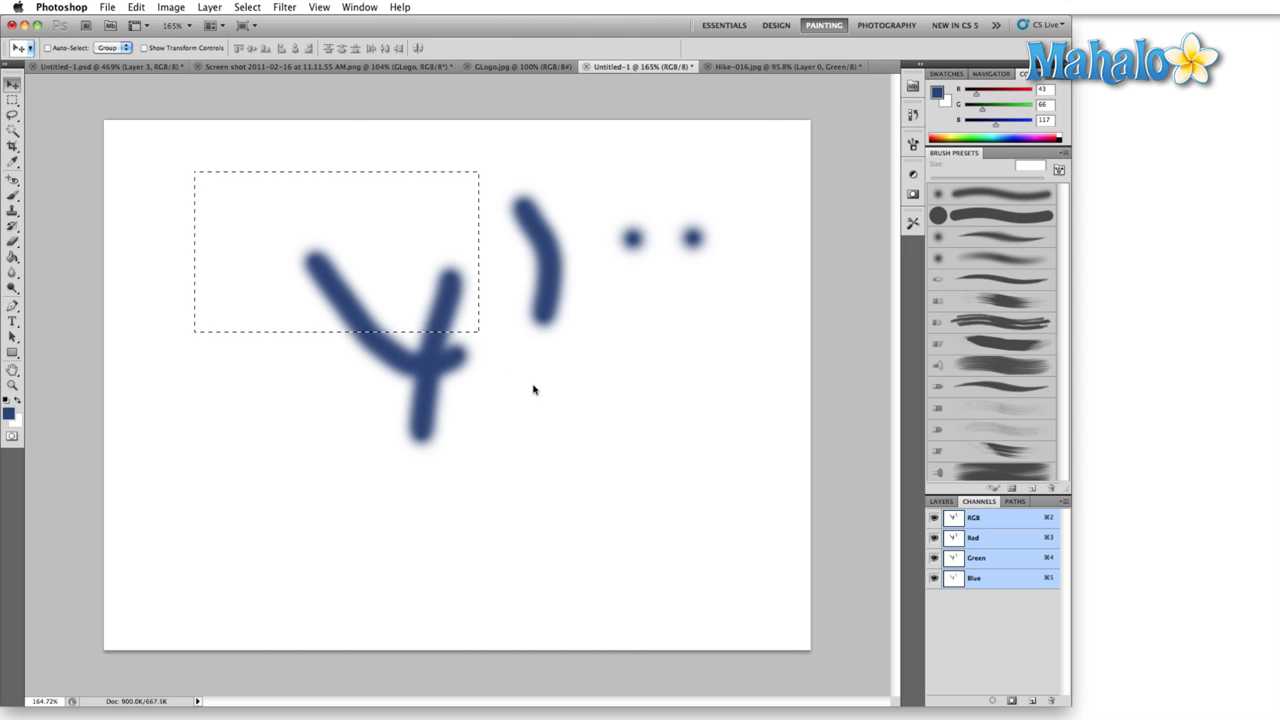
key(space)
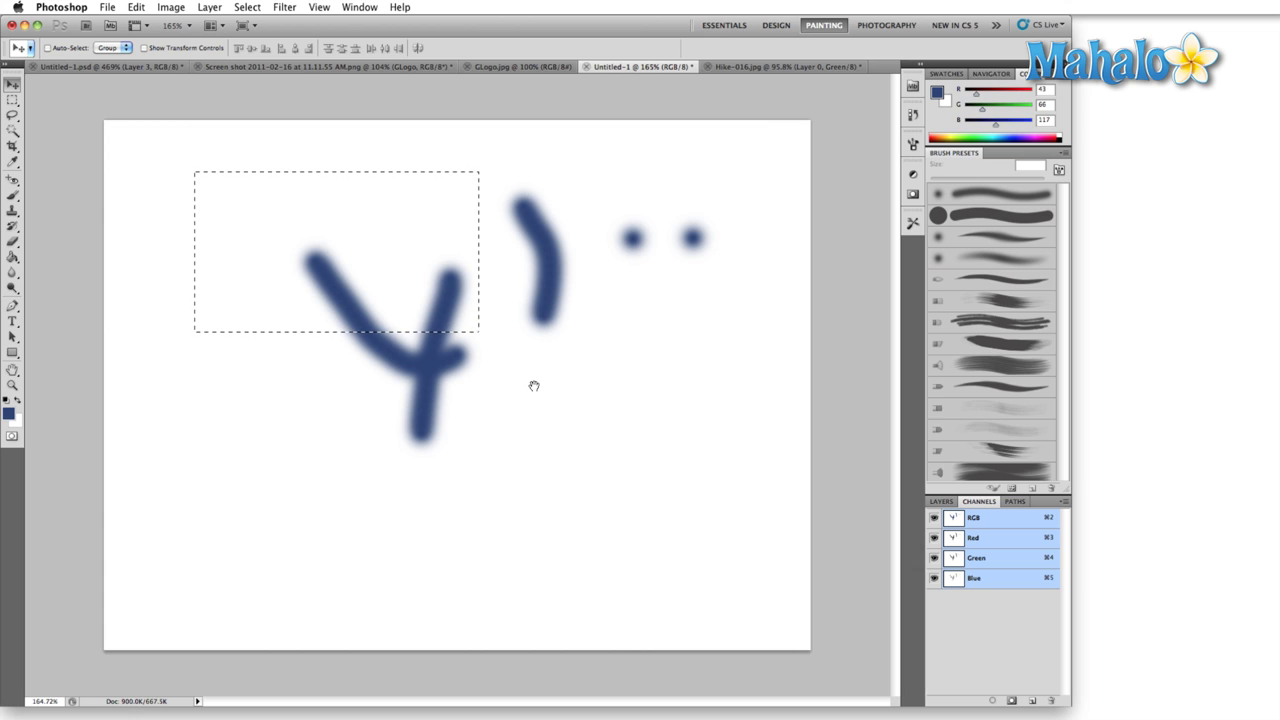